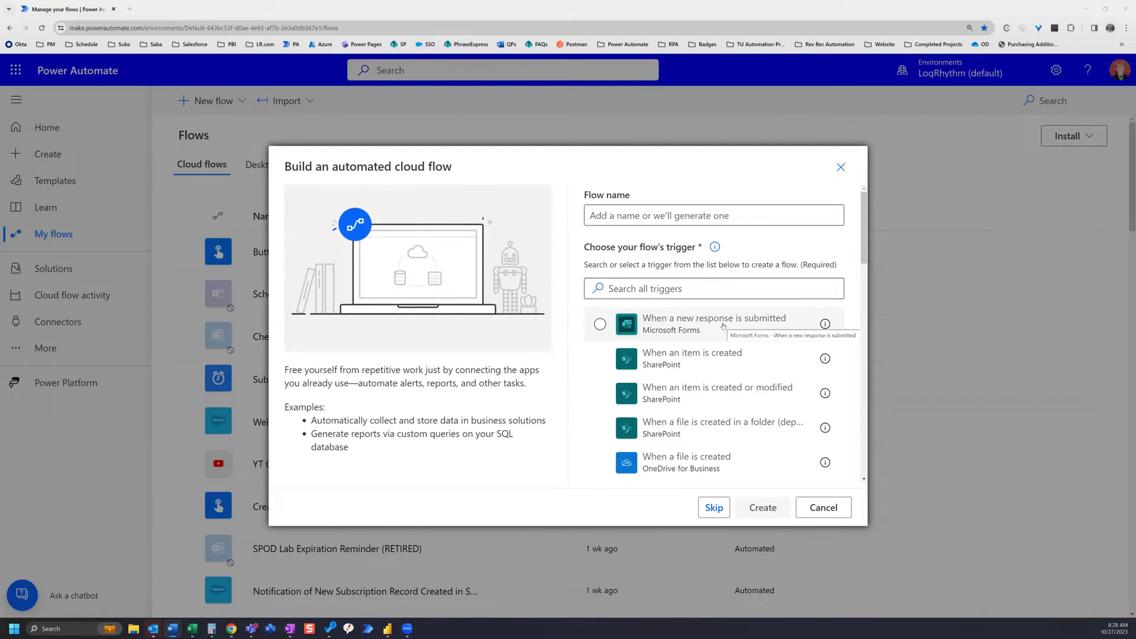
Step: Create a flow triggered by new responses to the Training Operations Project Request form
left_click(722, 326)
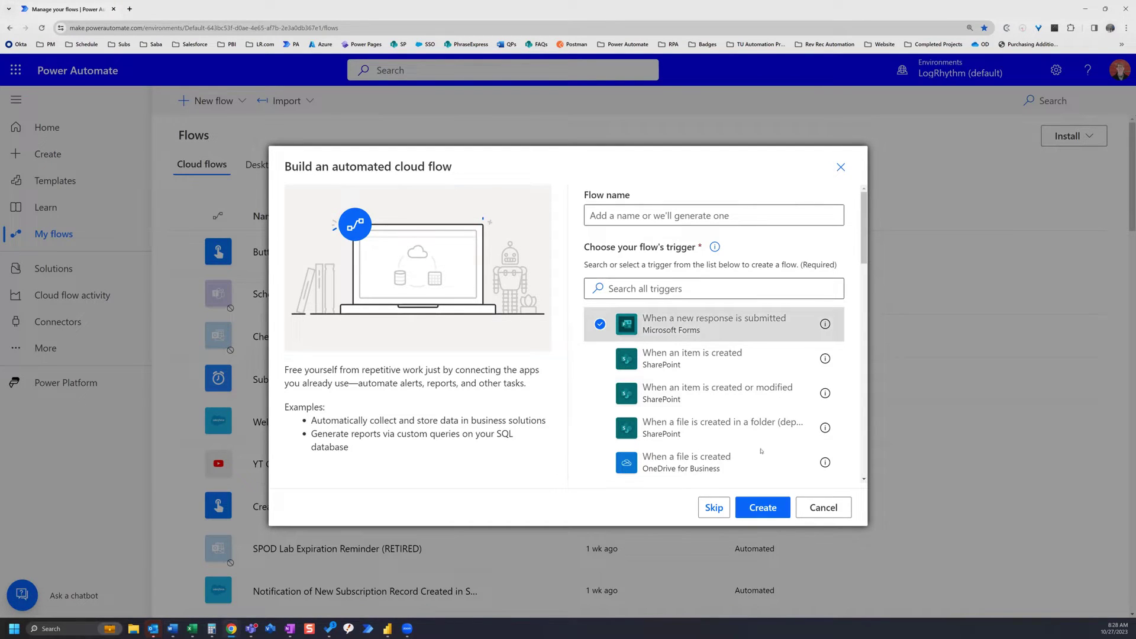
left_click(763, 508)
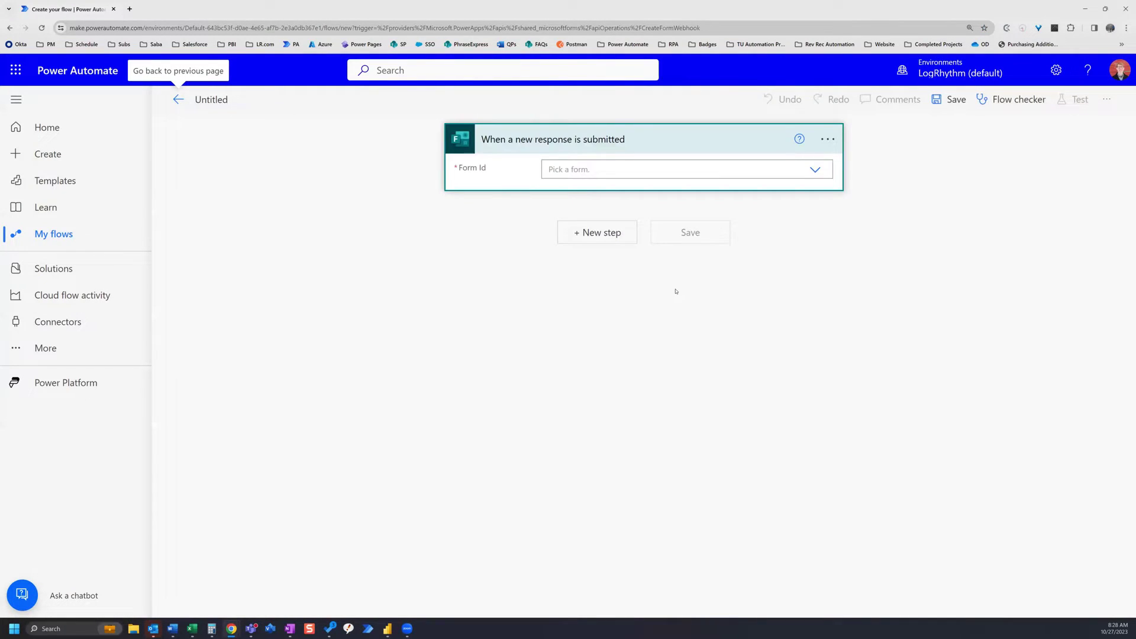
left_click(816, 171)
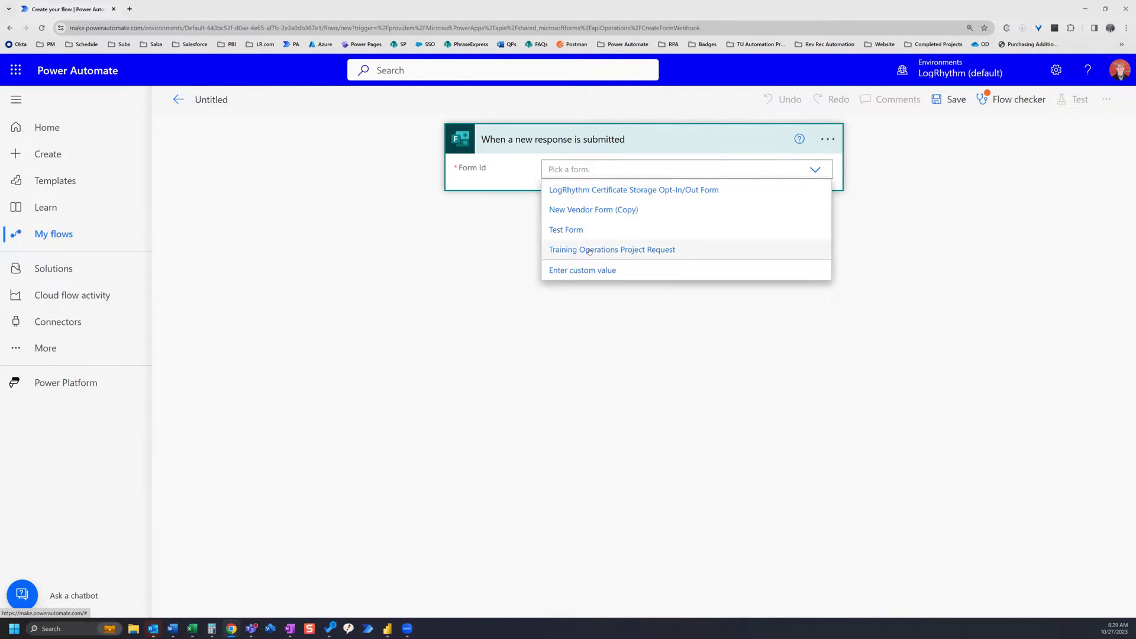
left_click(589, 252)
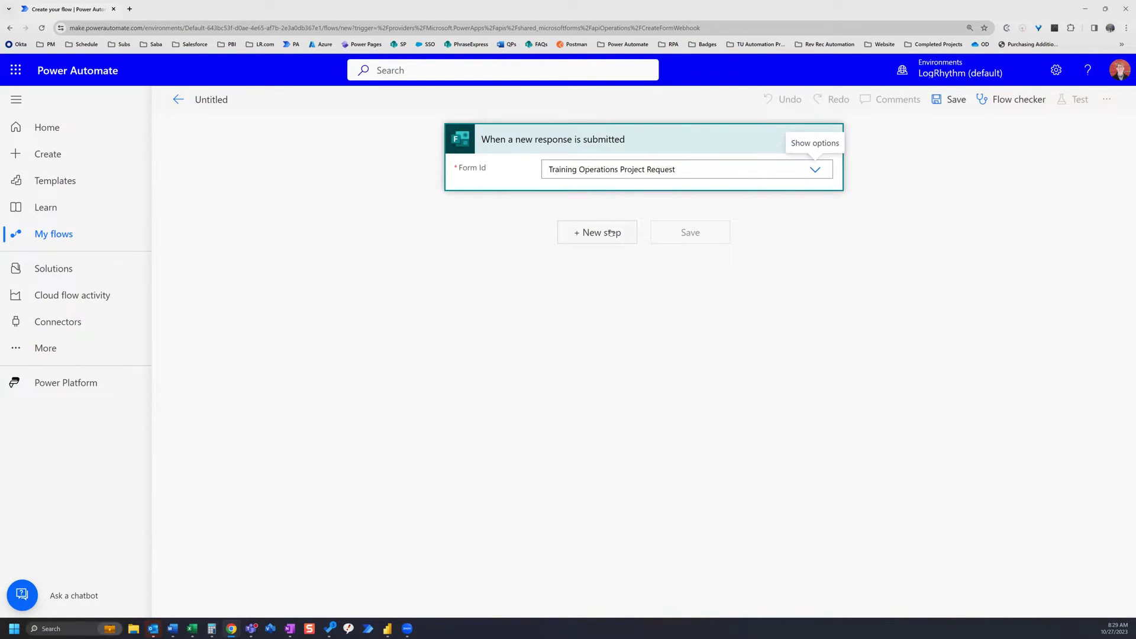
Step: Add Get response details for the Training Operations Project Request form using the trigger's Response Id
left_click(611, 232)
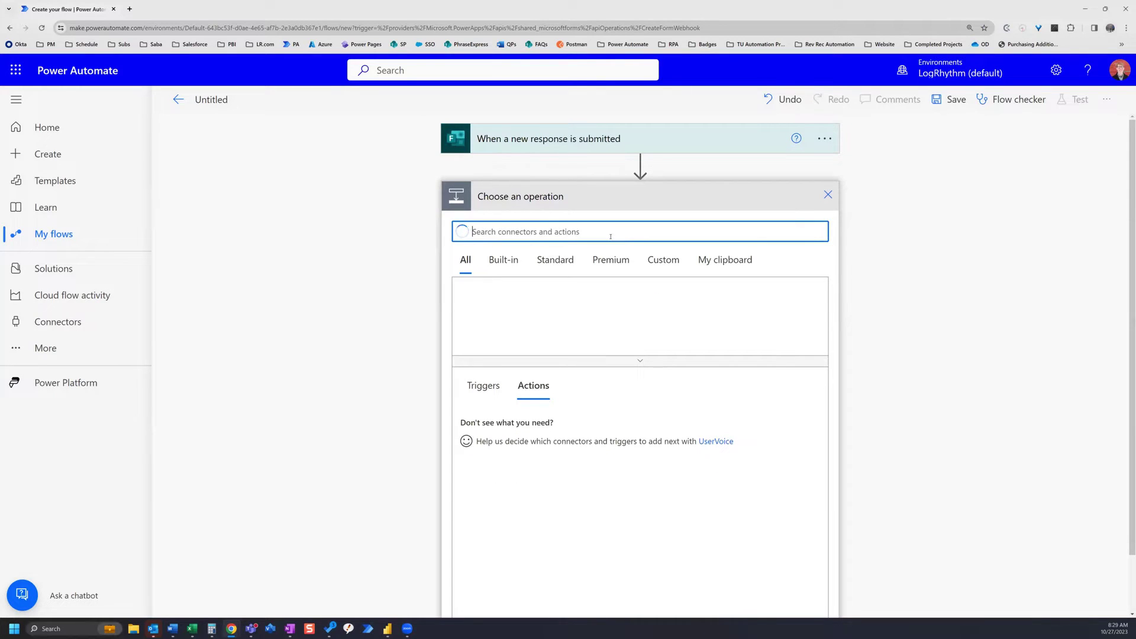
type("forms")
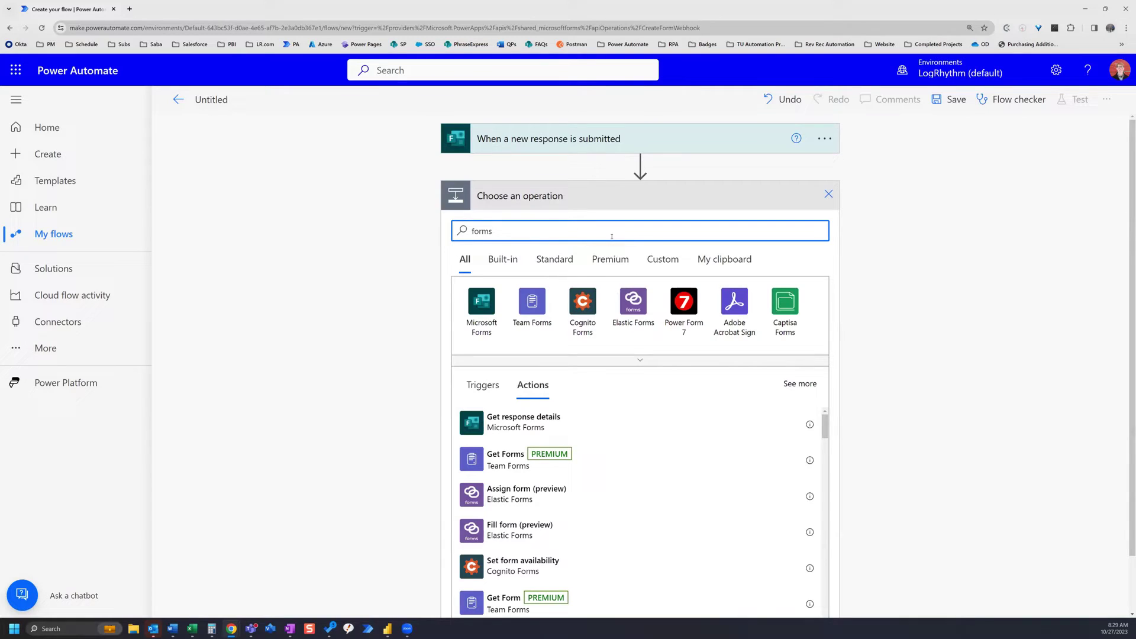
left_click(515, 427)
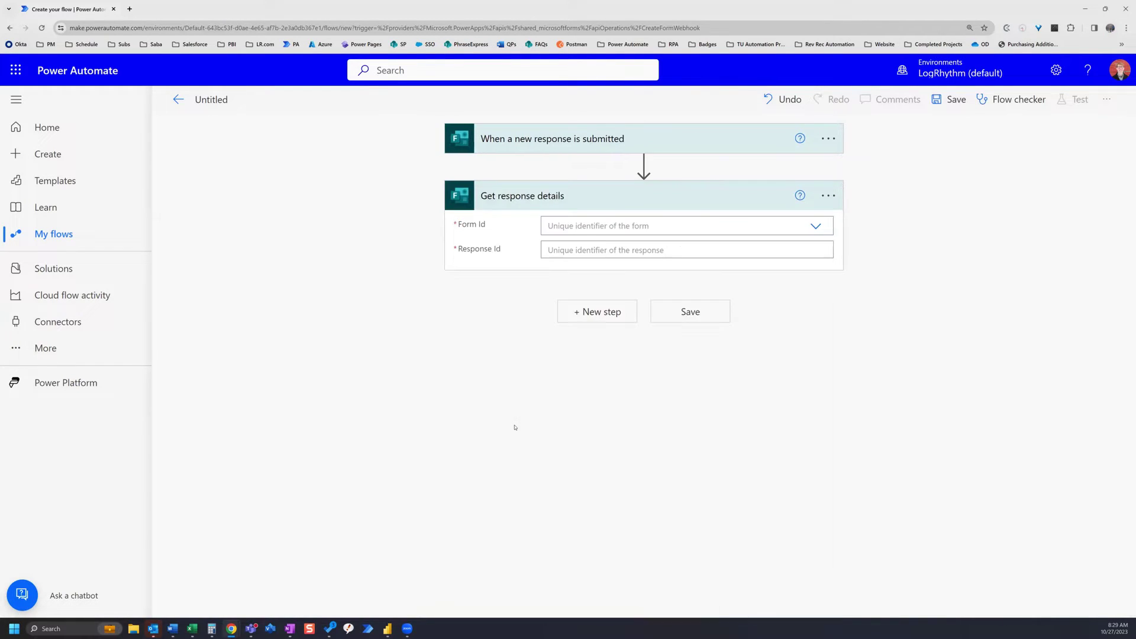
left_click(815, 225)
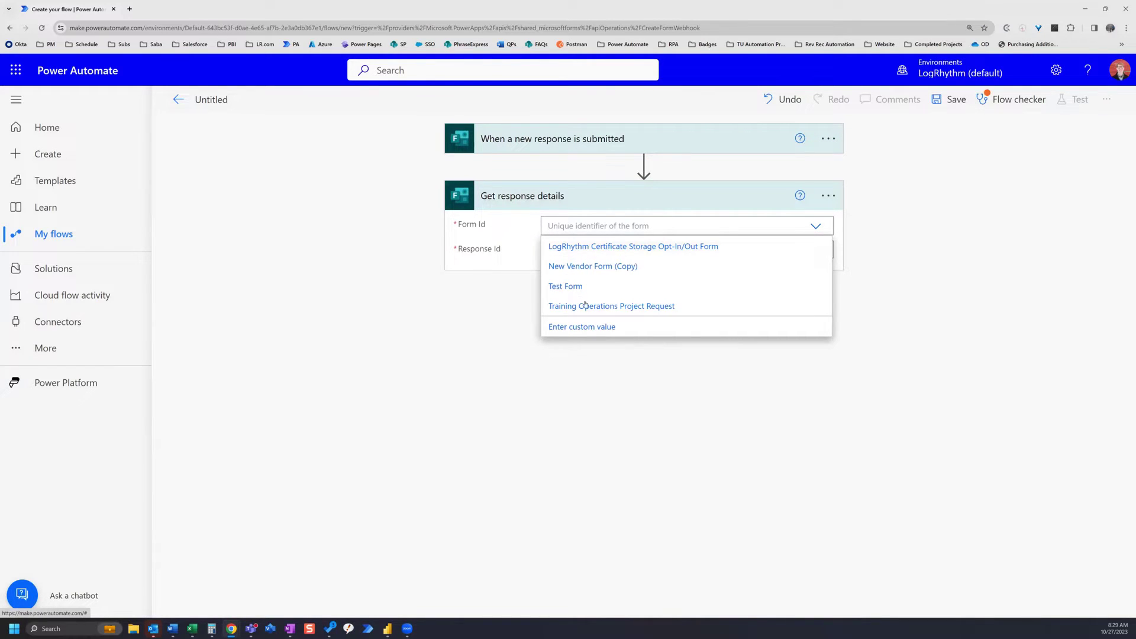
left_click(583, 306)
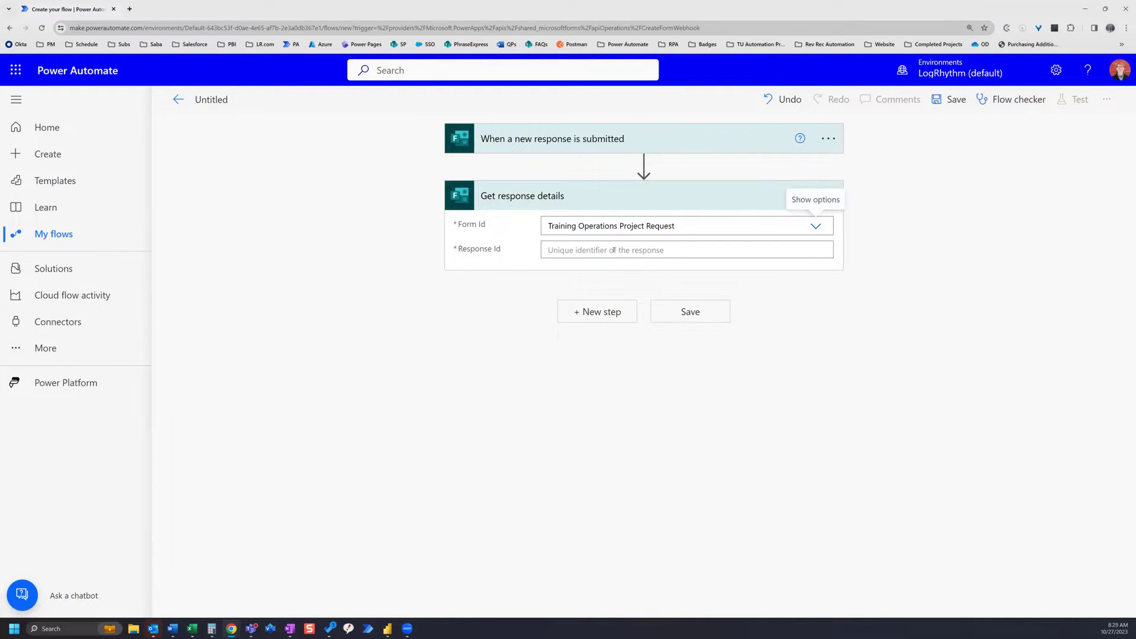
left_click(594, 253)
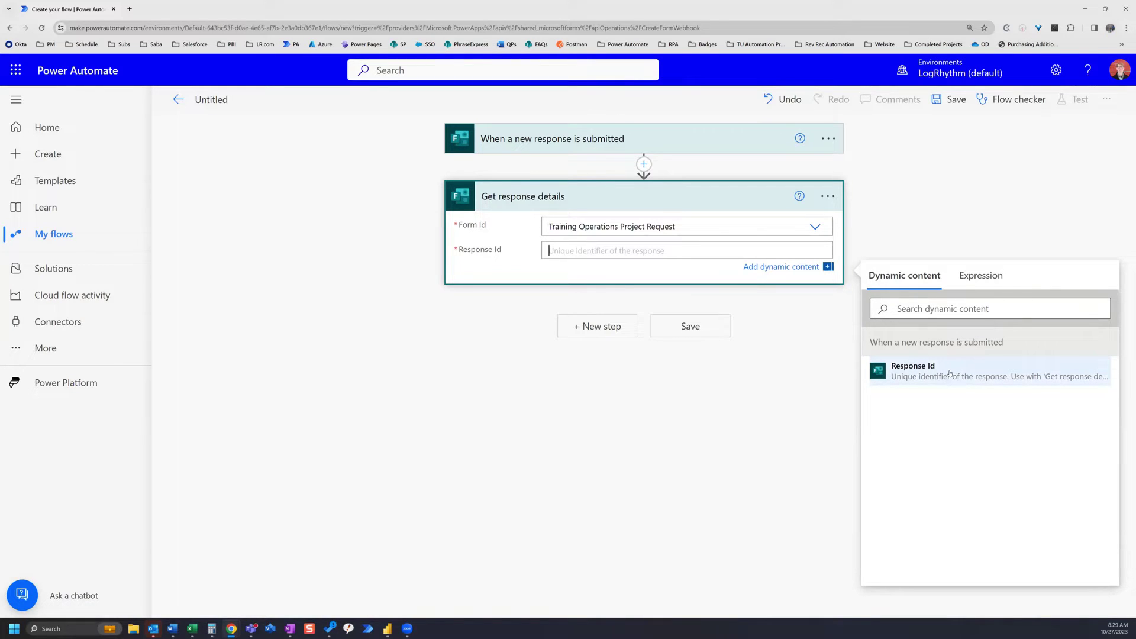
left_click(927, 371)
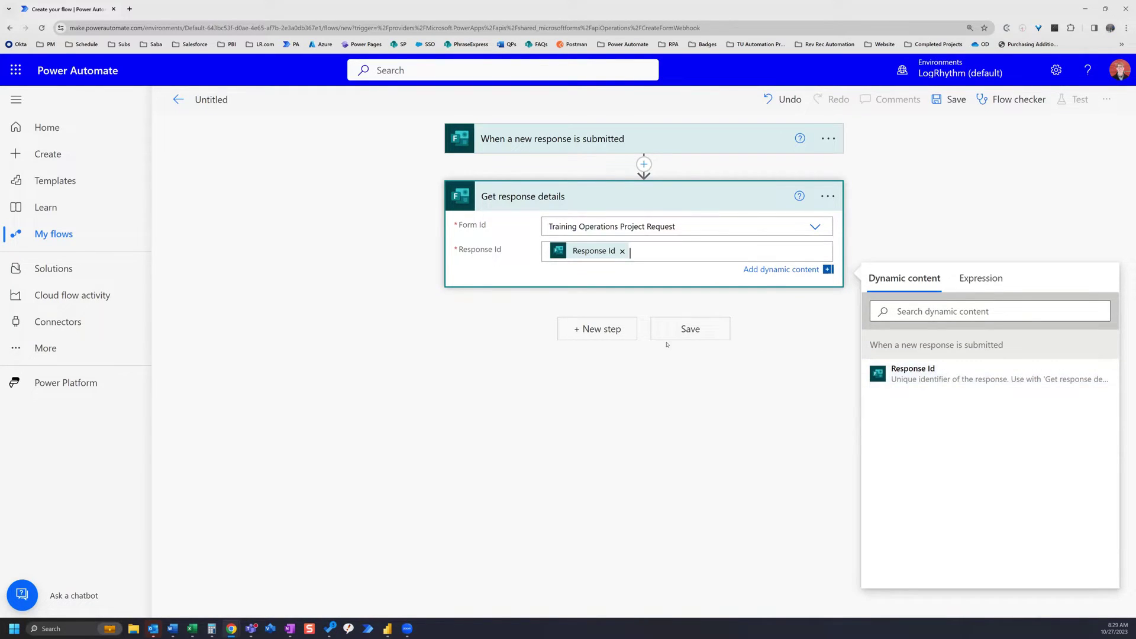
left_click(616, 334)
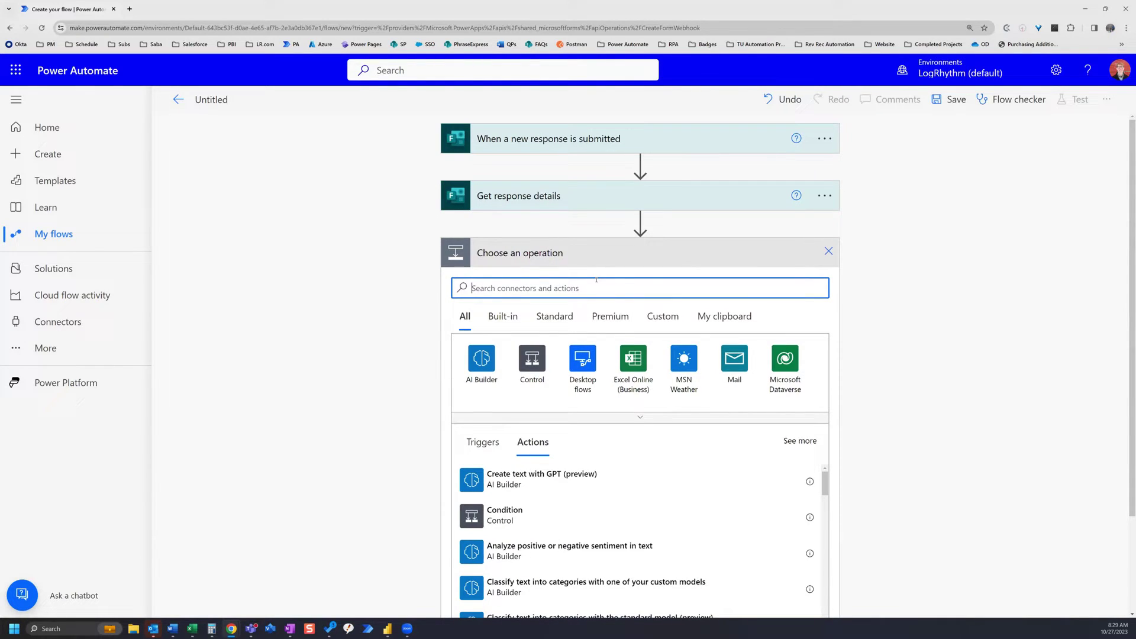
Step: Add a Salesforce Create record action with Salesforce Object Type set to Cases
type("salesforce")
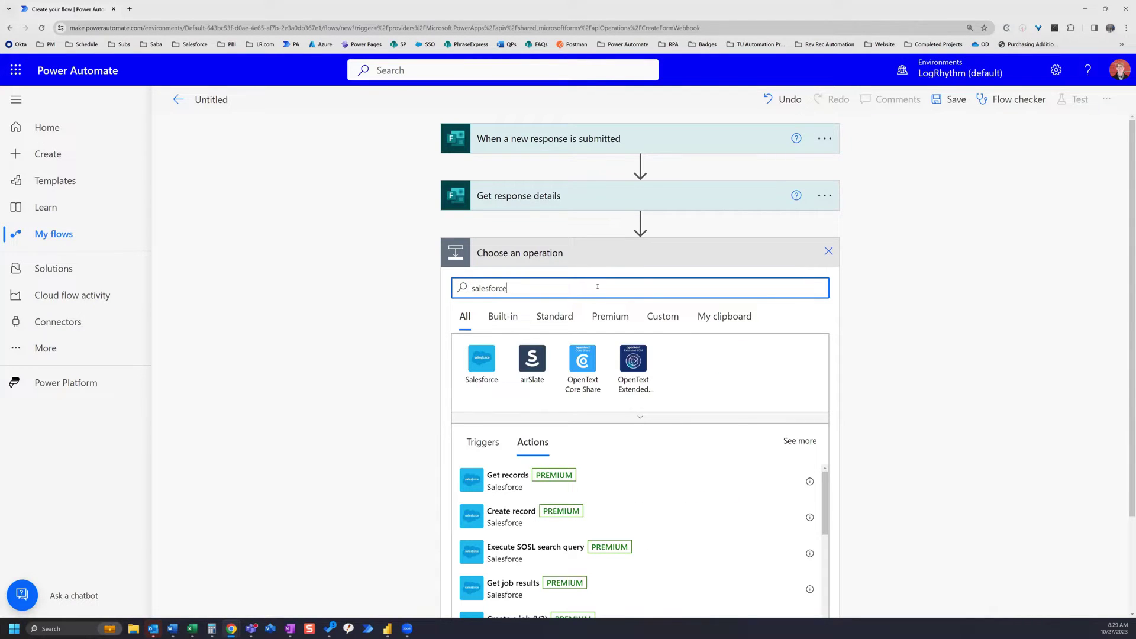
left_click(481, 358)
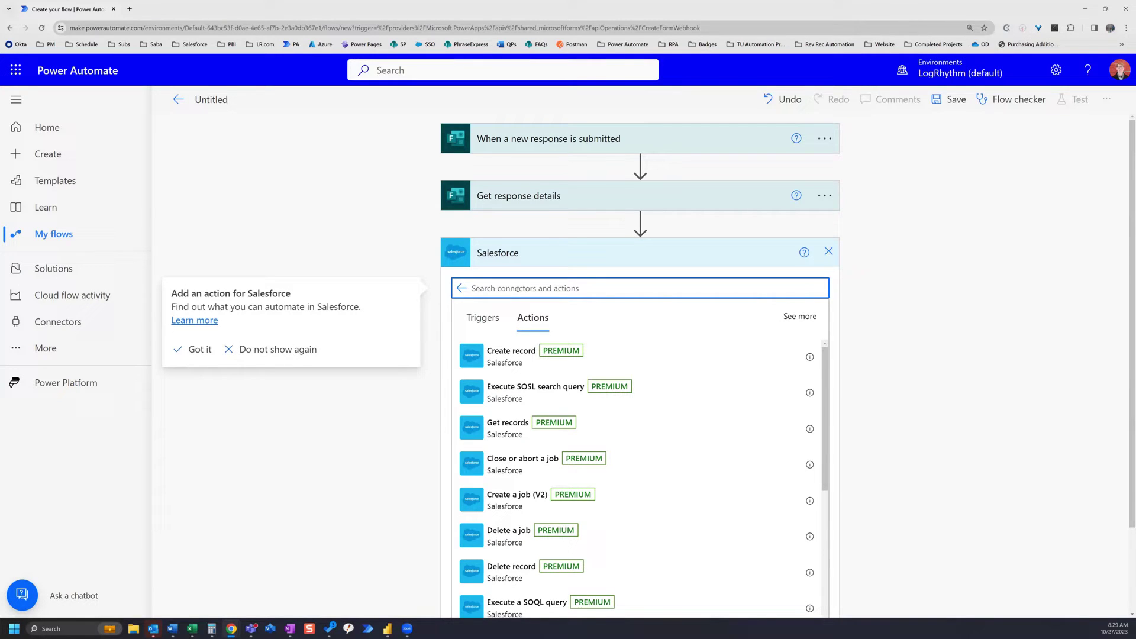
type("create")
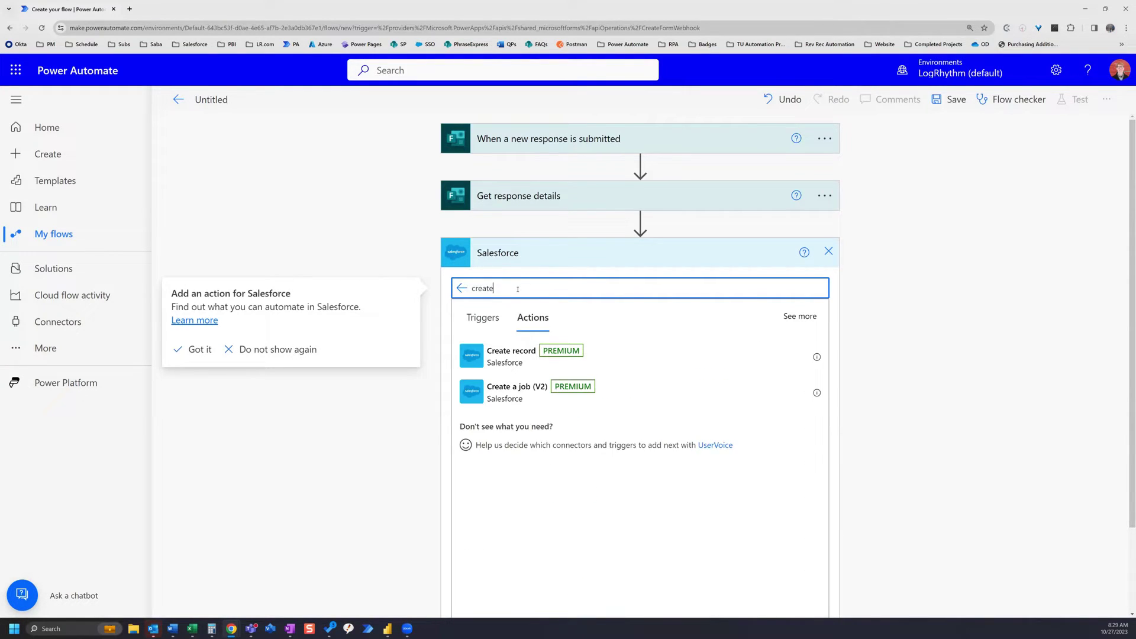
left_click(515, 360)
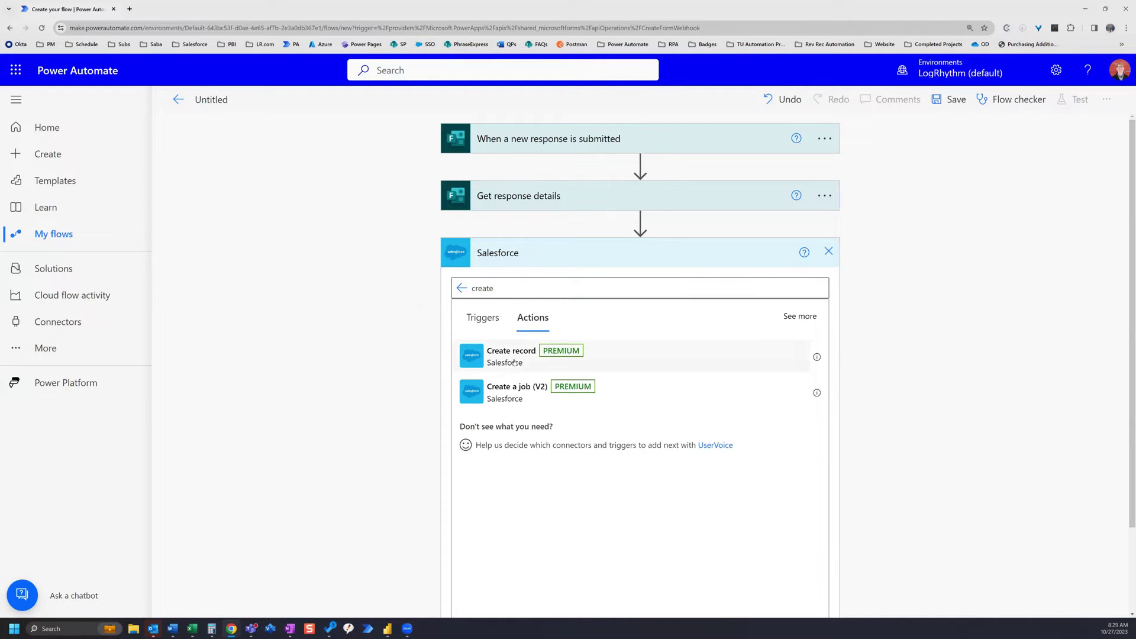
left_click(679, 279)
type("cases")
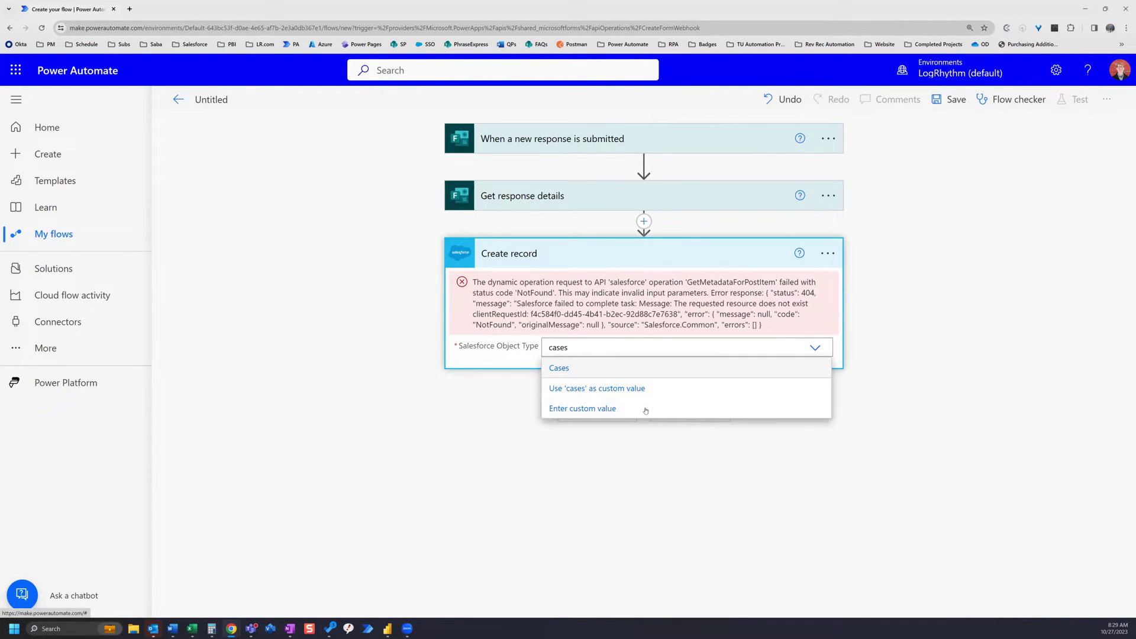
left_click(559, 368)
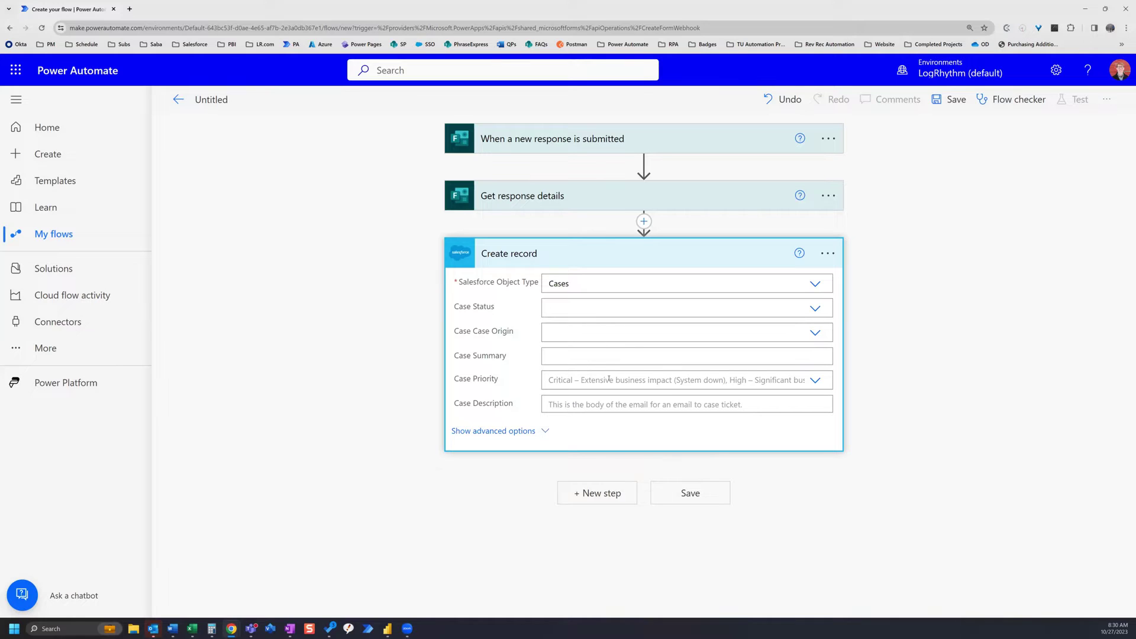
Step: Set Case Status to New and Case Origin to Training
left_click(816, 309)
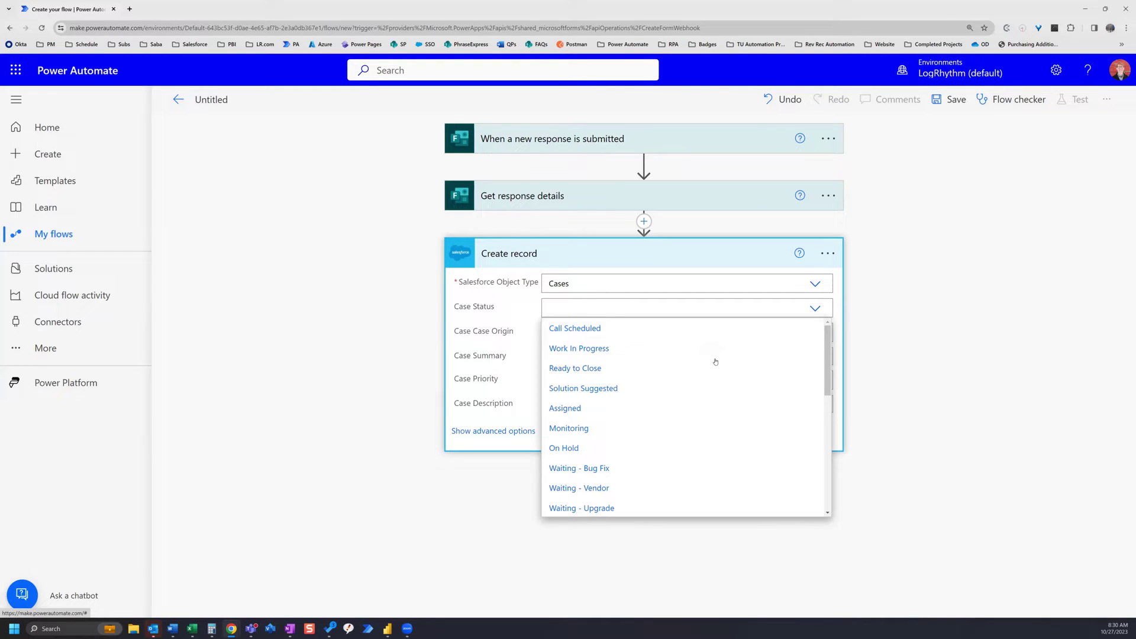
scroll(716, 361, "down", 3)
scroll(715, 361, "down", 6)
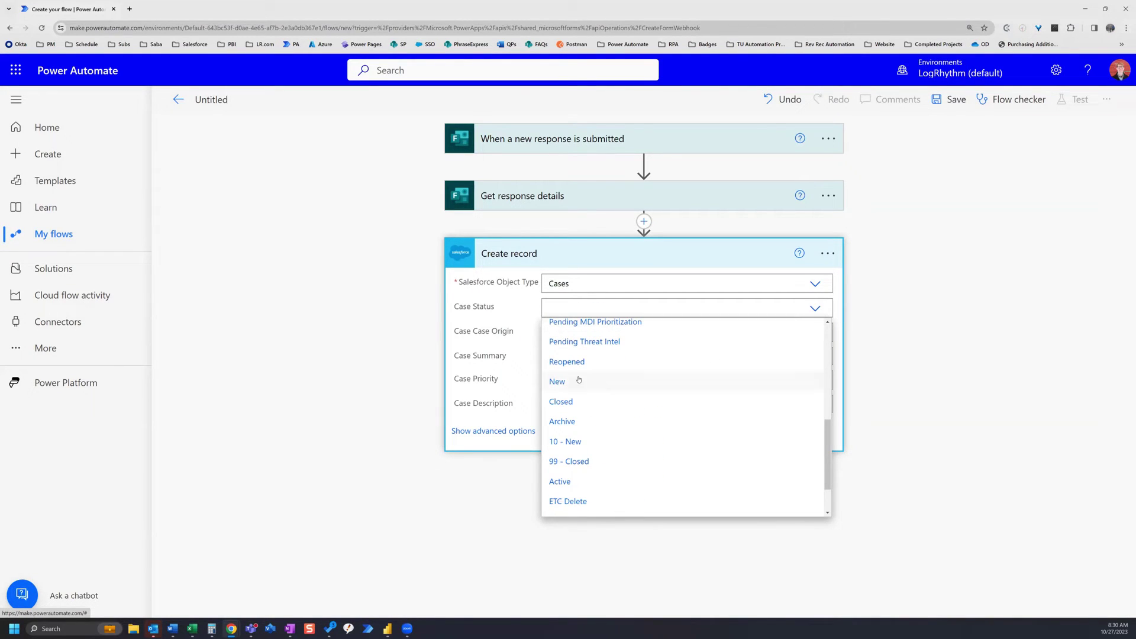
left_click(562, 384)
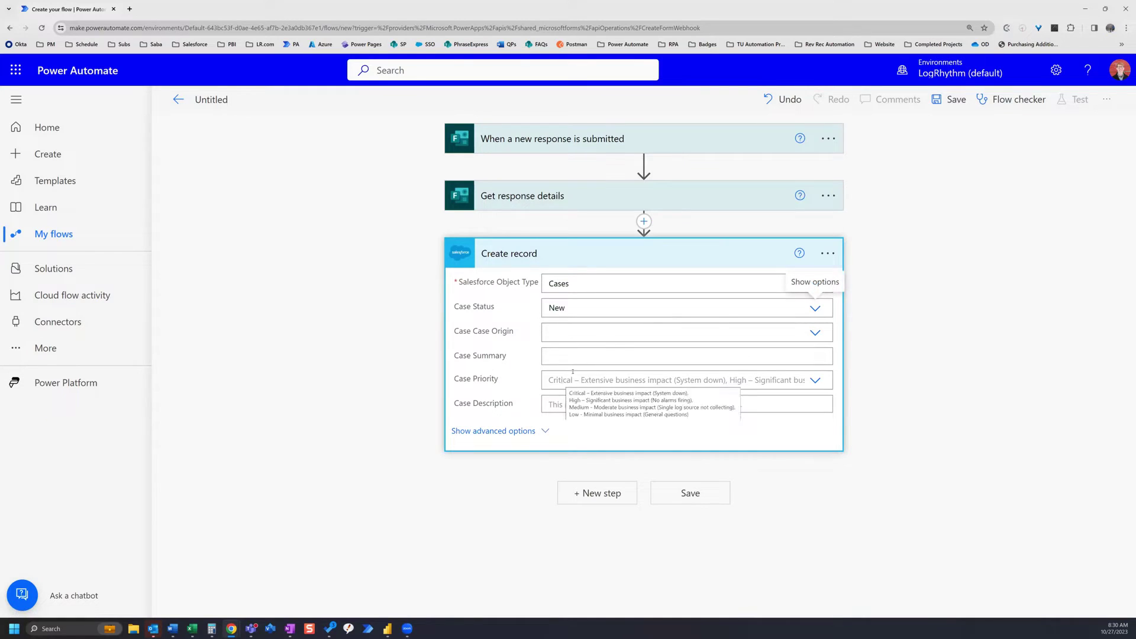
left_click(815, 333)
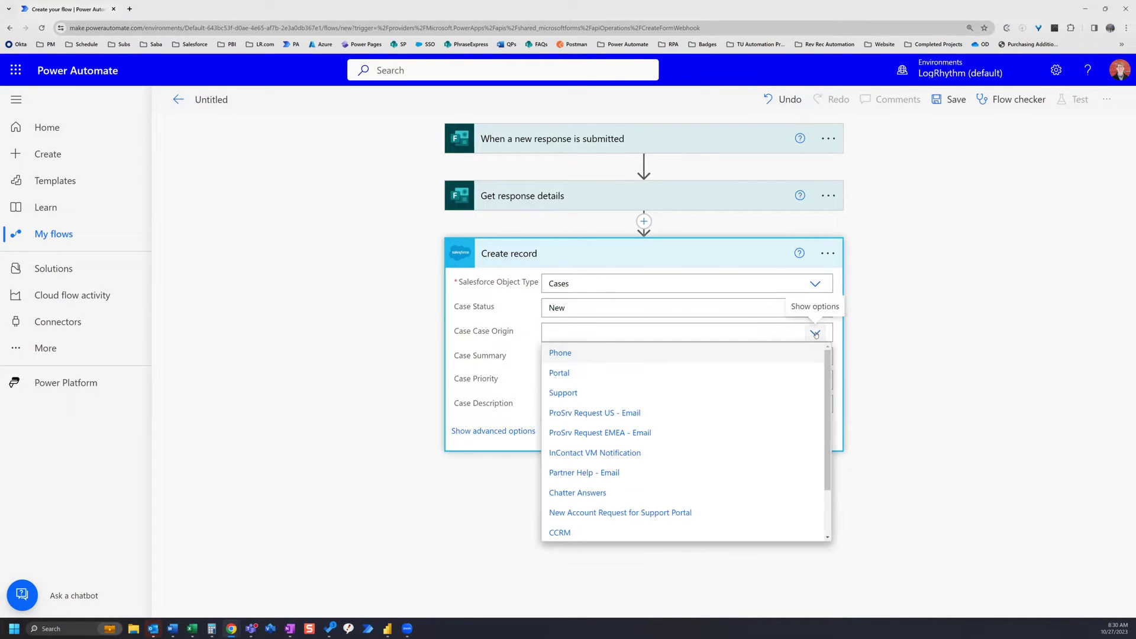
scroll(750, 405, "down", 2)
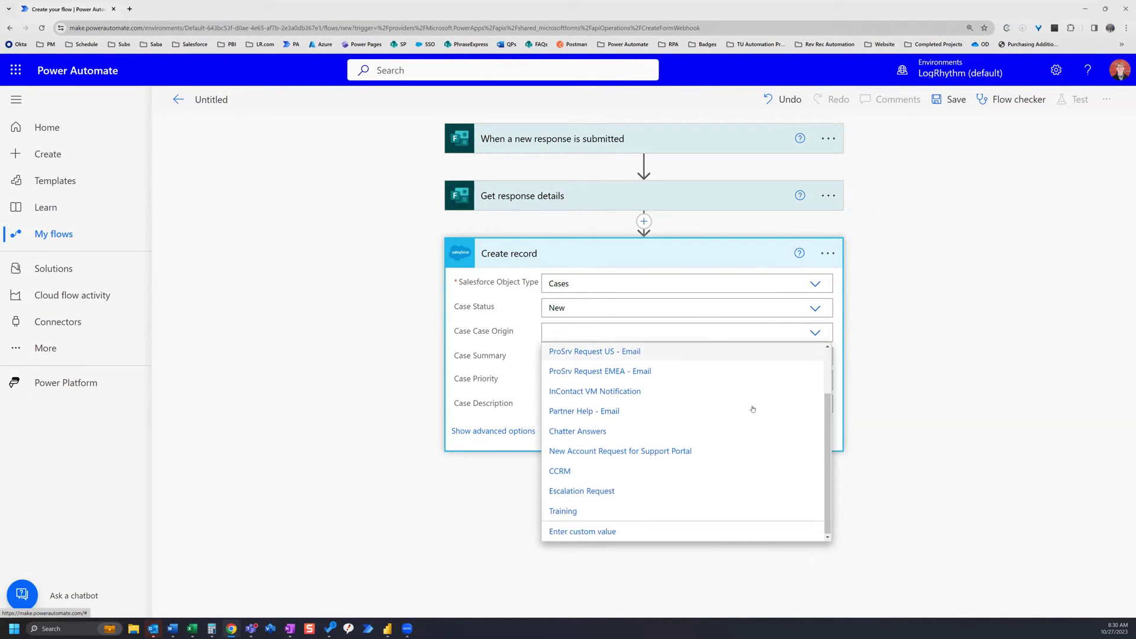
left_click(570, 512)
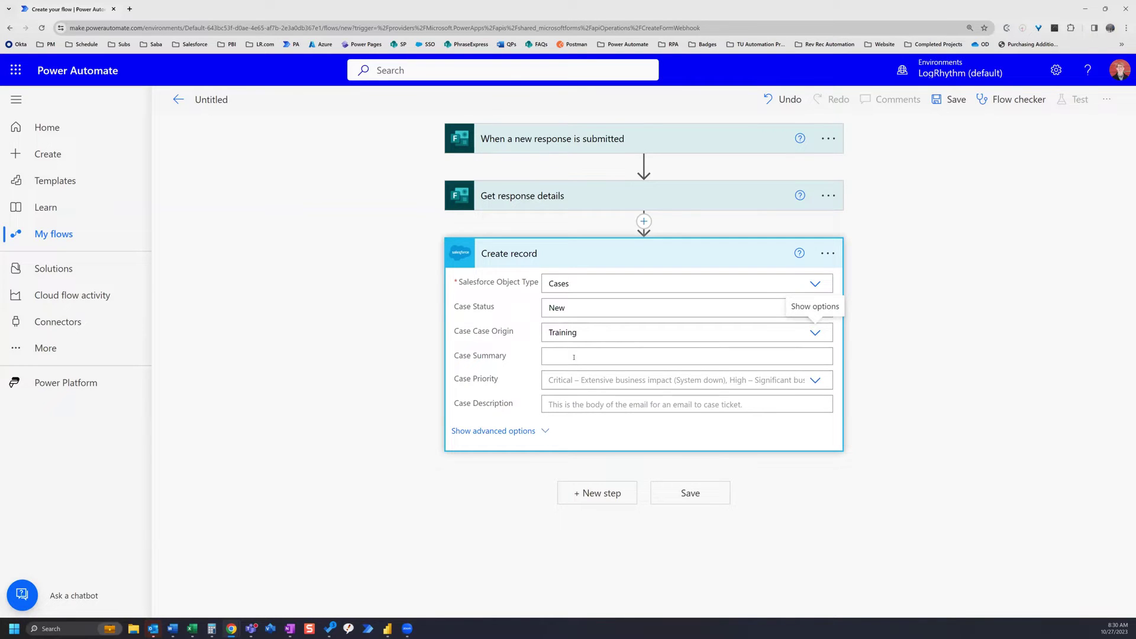
Step: Fill Case Summary with the 'Please describe your request' answer
left_click(573, 357)
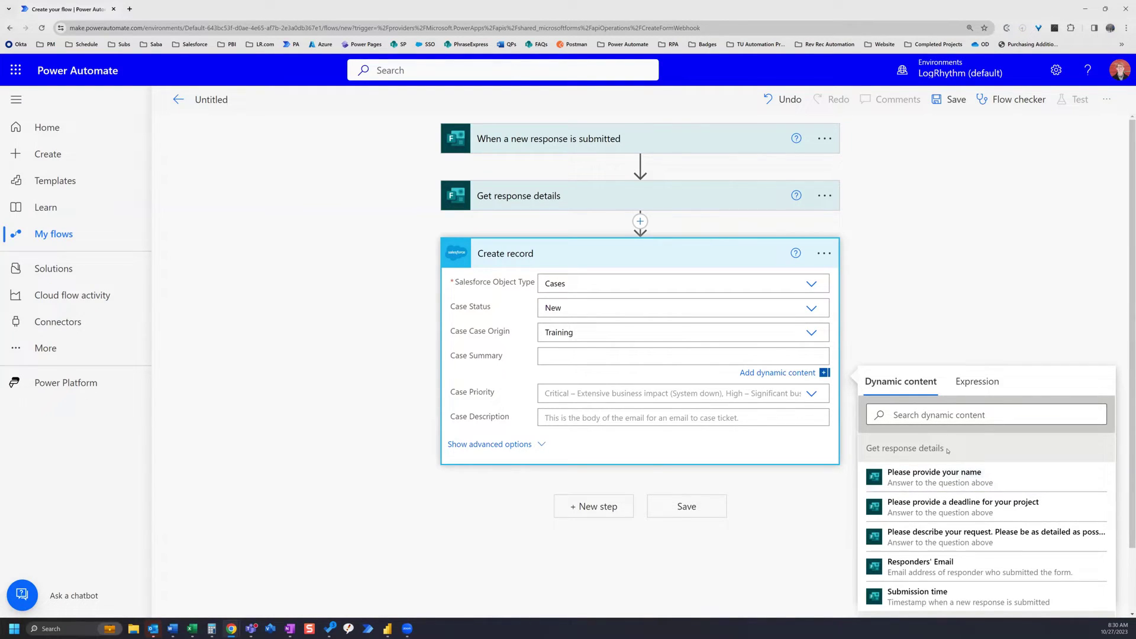
scroll(959, 491, "down", 2)
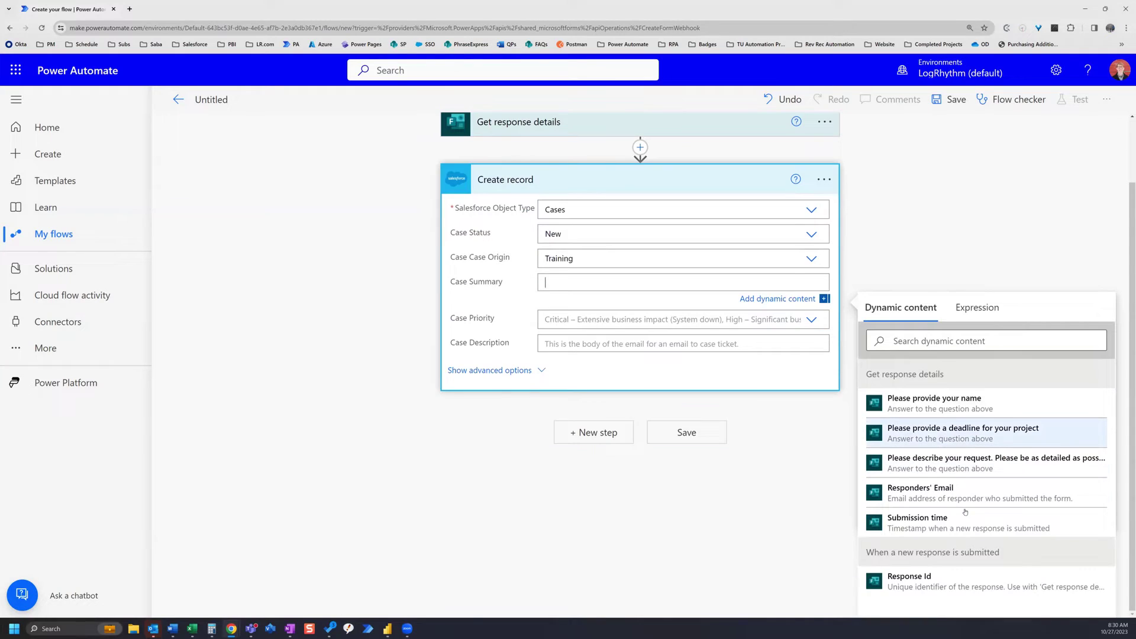
left_click(979, 467)
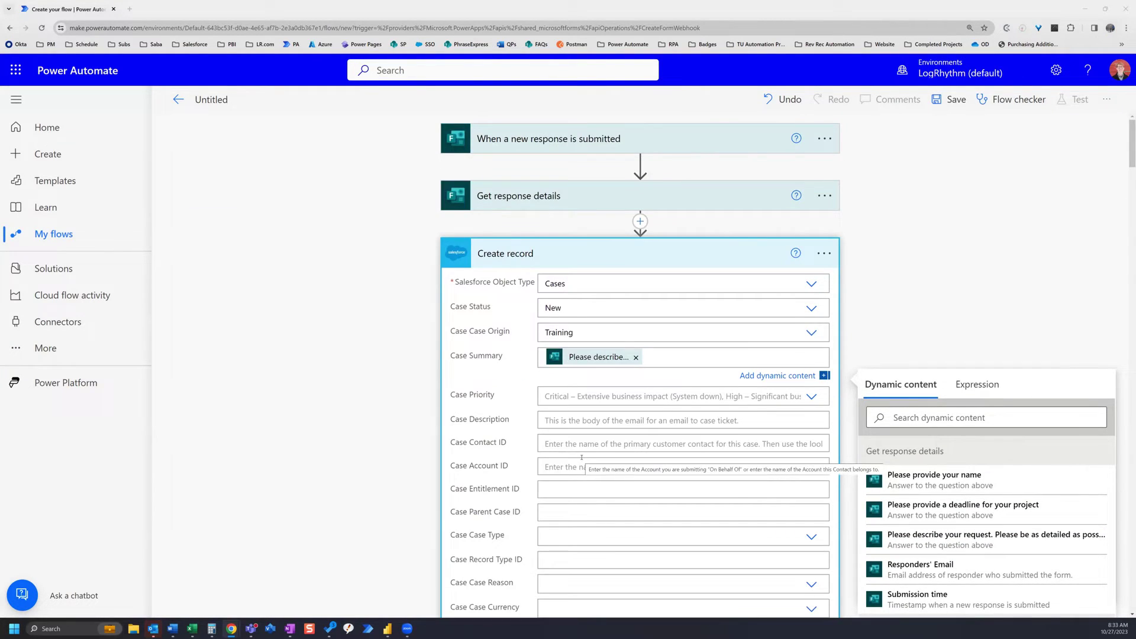
Step: Start Case Details with the request description, a 'Request Details:' label, and a 'Project Deadline:' line with the deadline answer
scroll(581, 457, "down", 15)
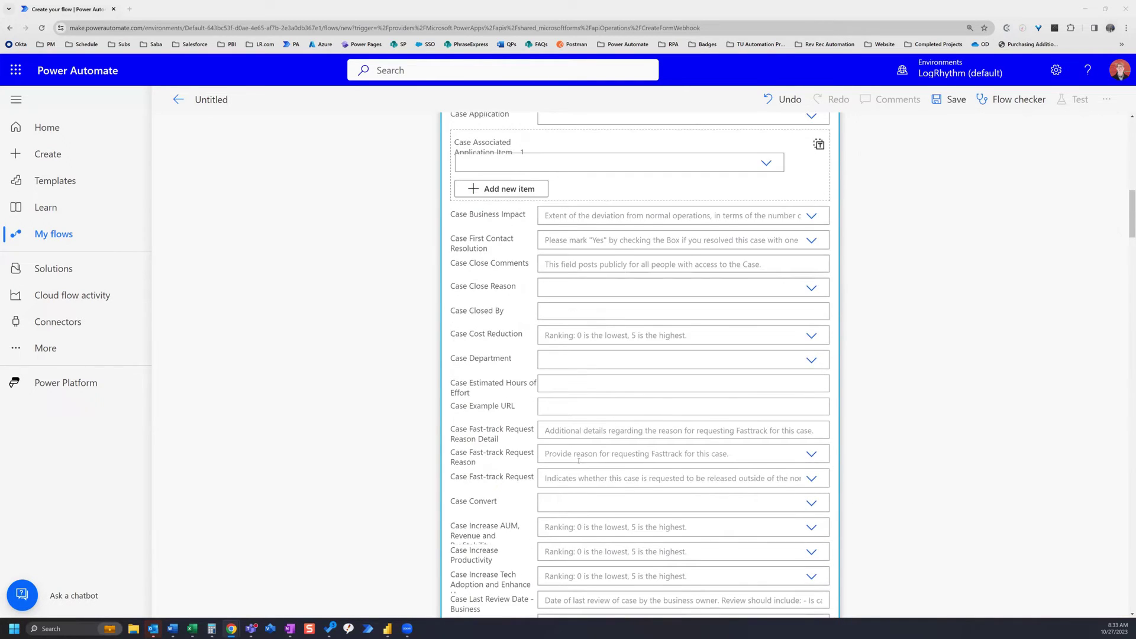
scroll(579, 461, "down", 8)
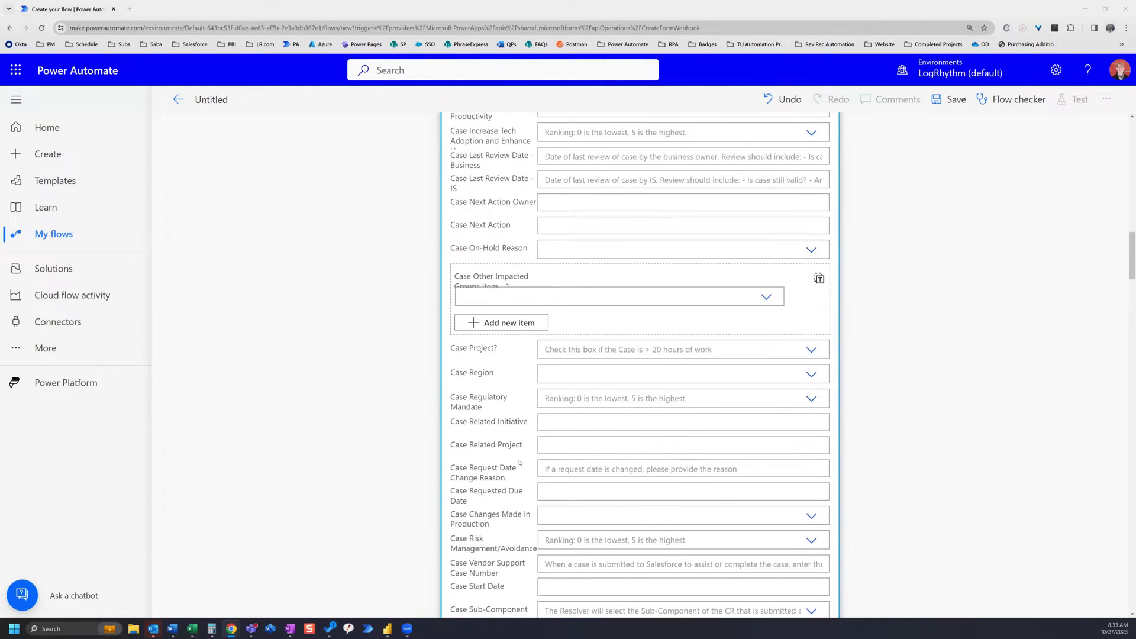
scroll(517, 467, "down", 2)
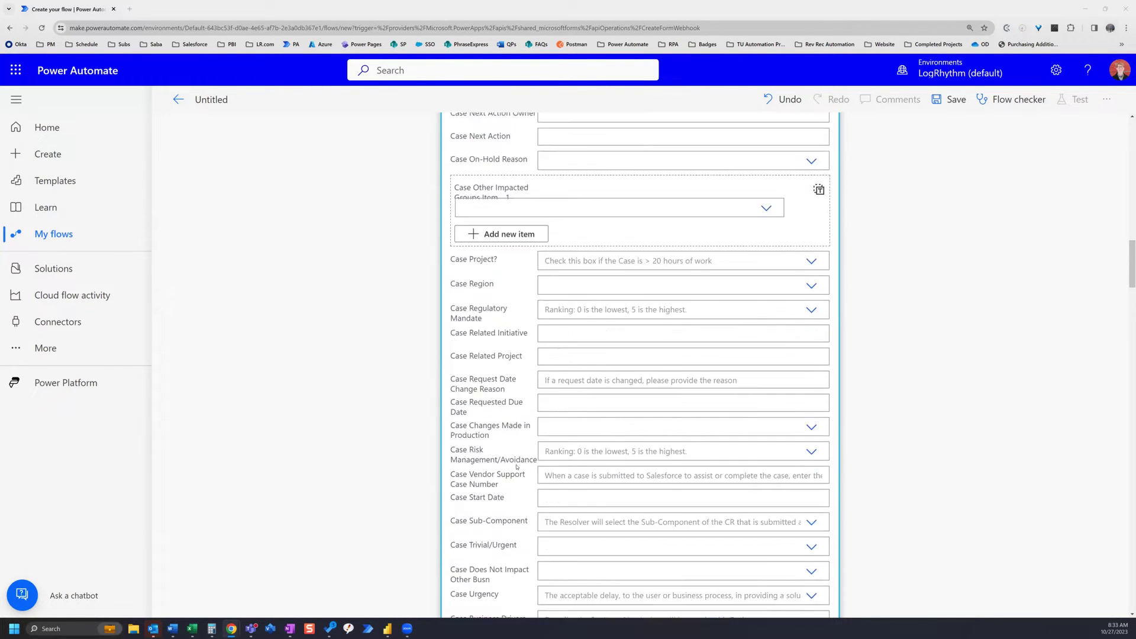
scroll(517, 467, "down", 5)
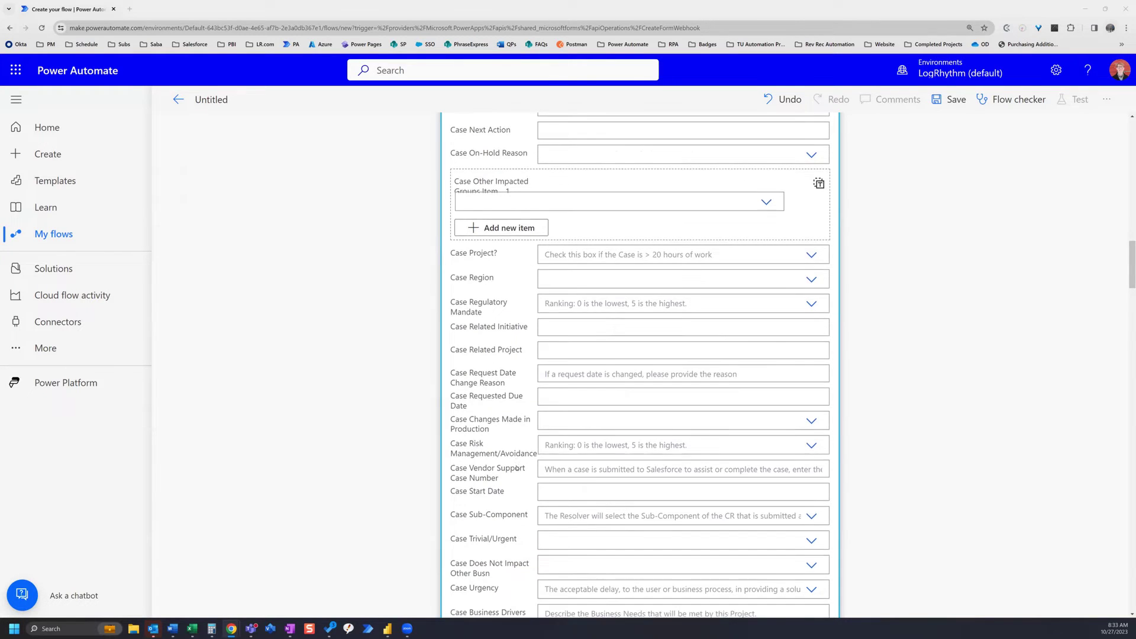
scroll(517, 470, "down", 5)
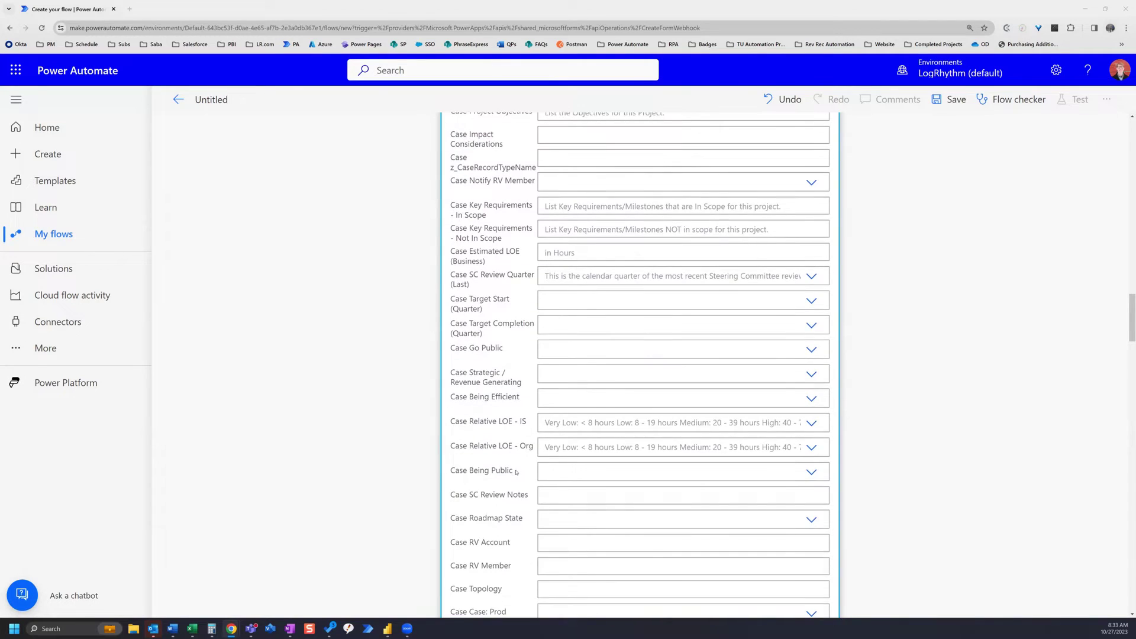
scroll(517, 471, "down", 5)
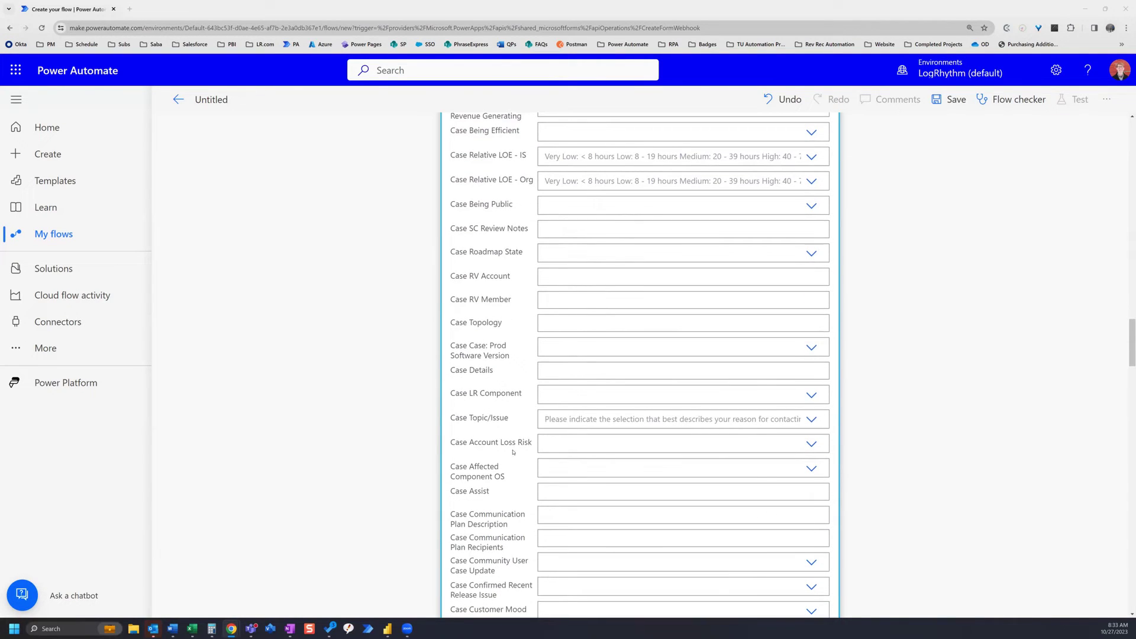
left_click(579, 369)
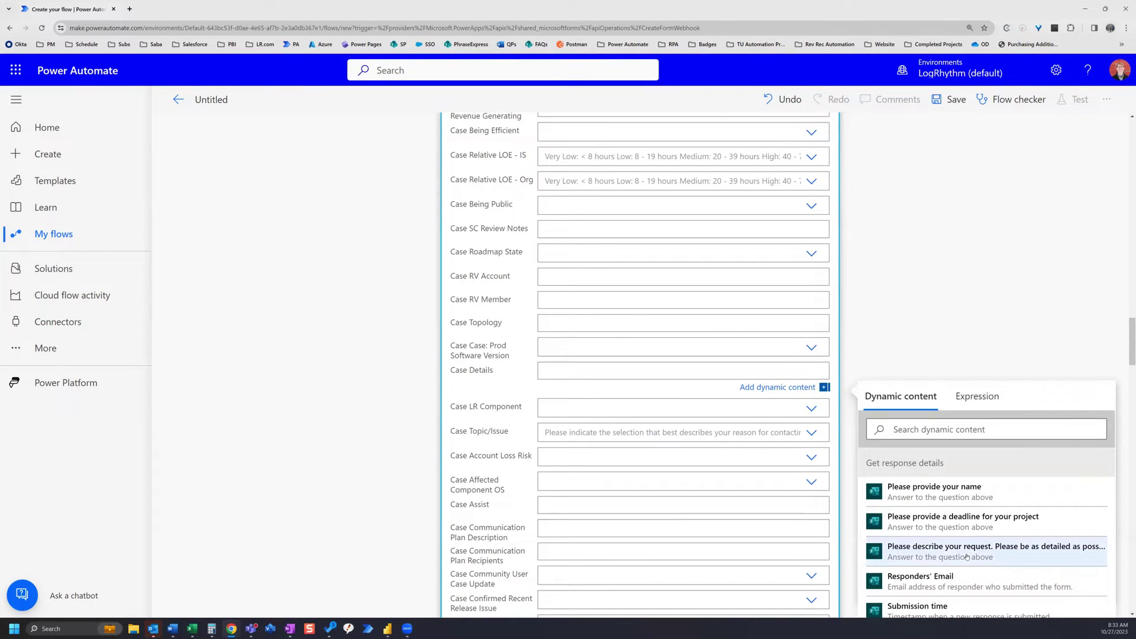
left_click(936, 551)
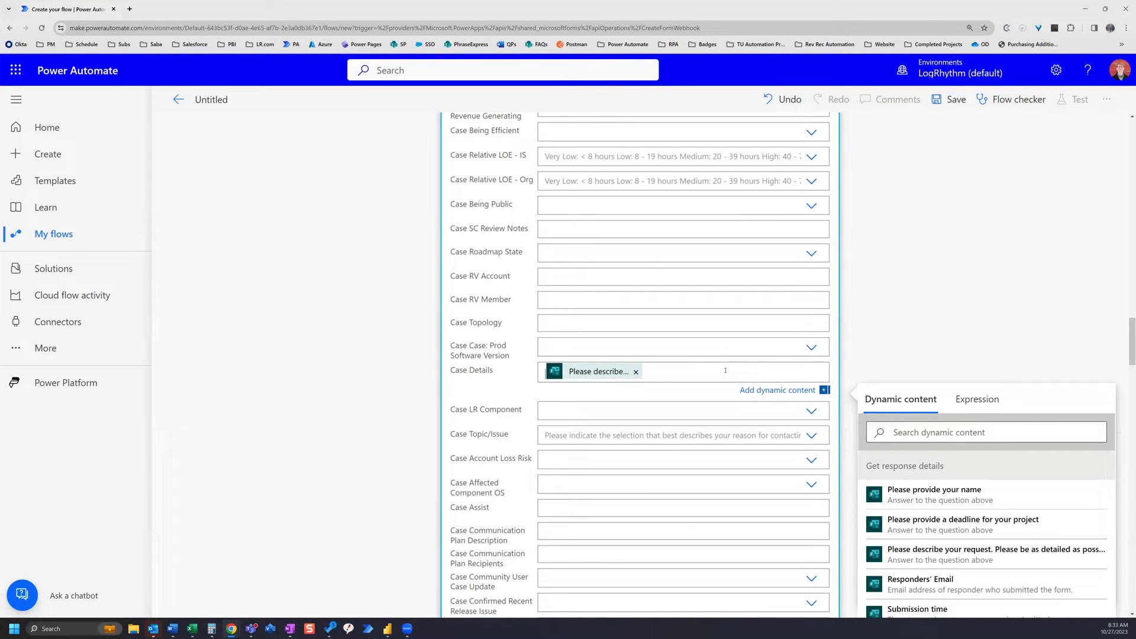
type("Request Det ")
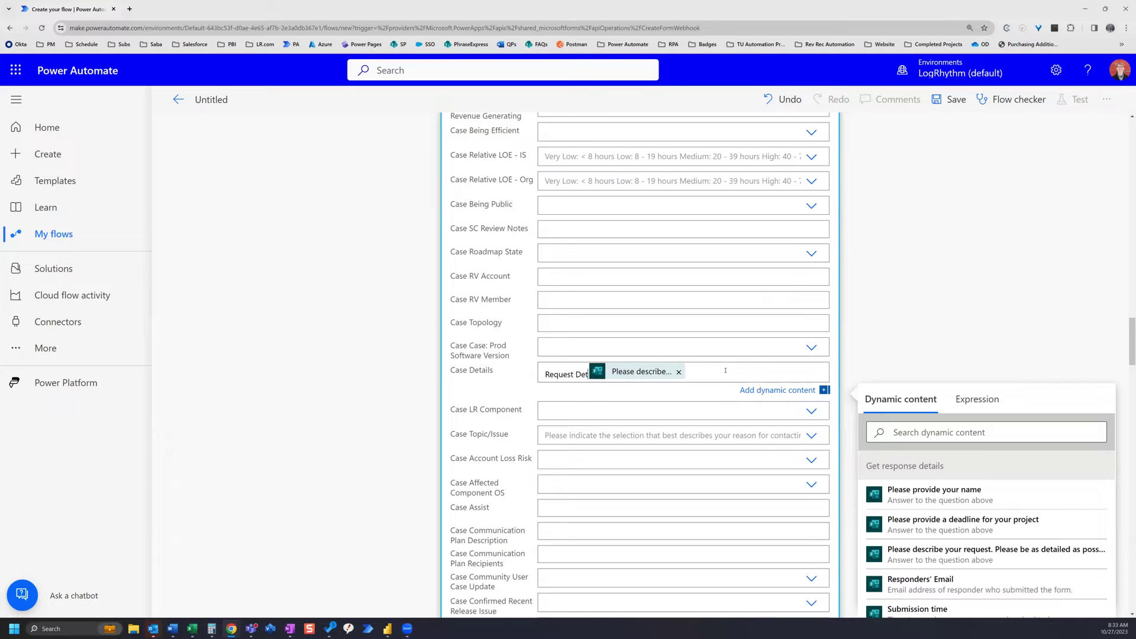
type("ails:")
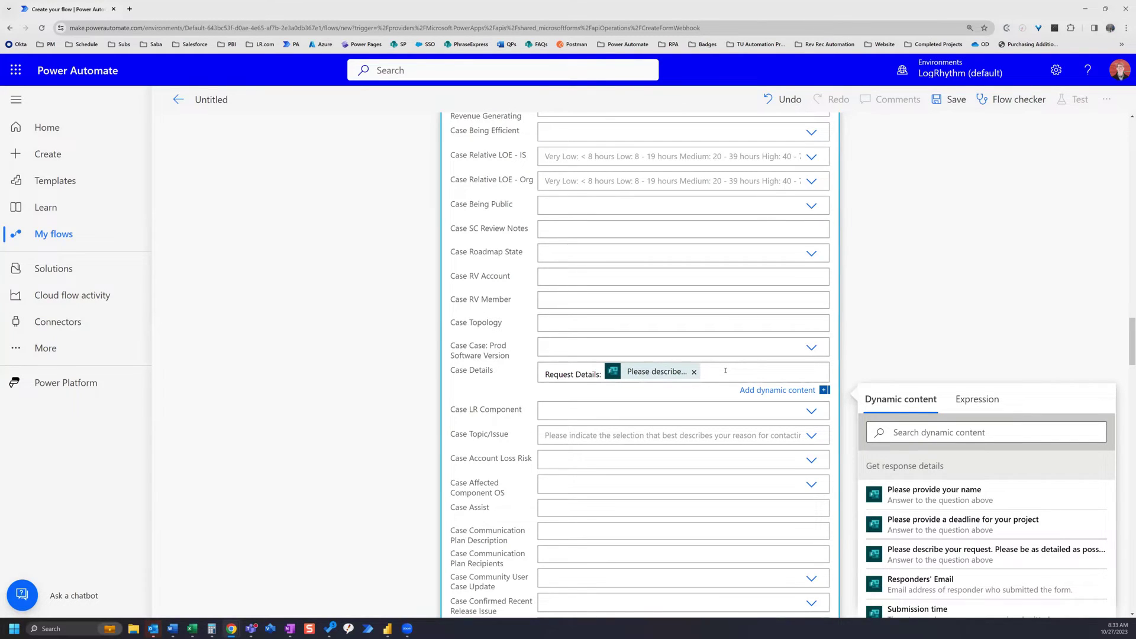
key("Return")
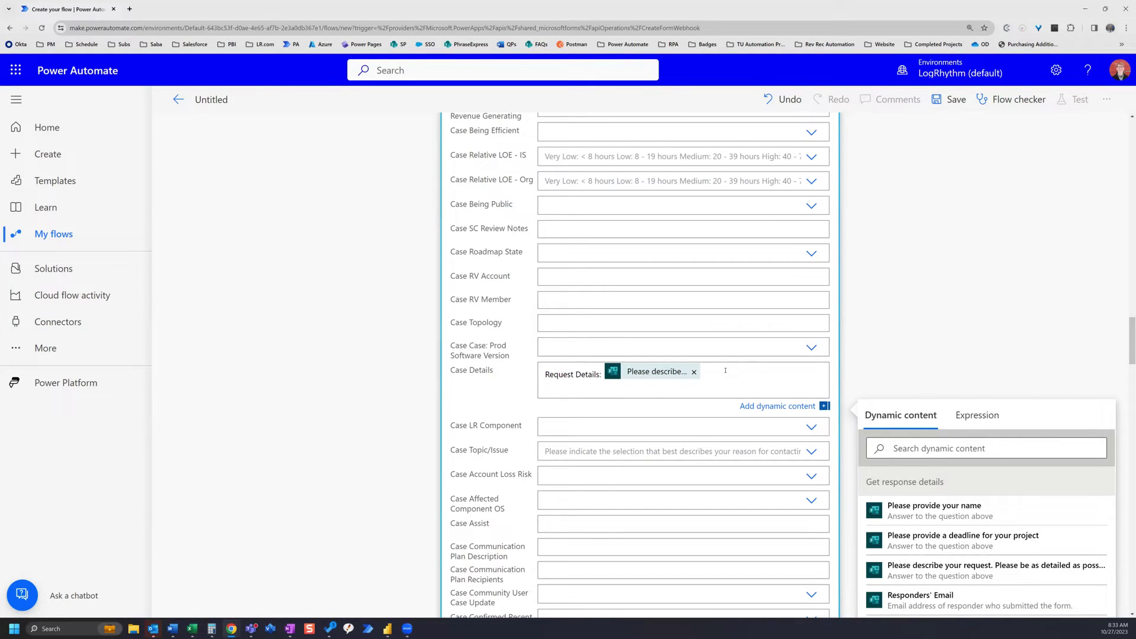
type("Project Deadline:")
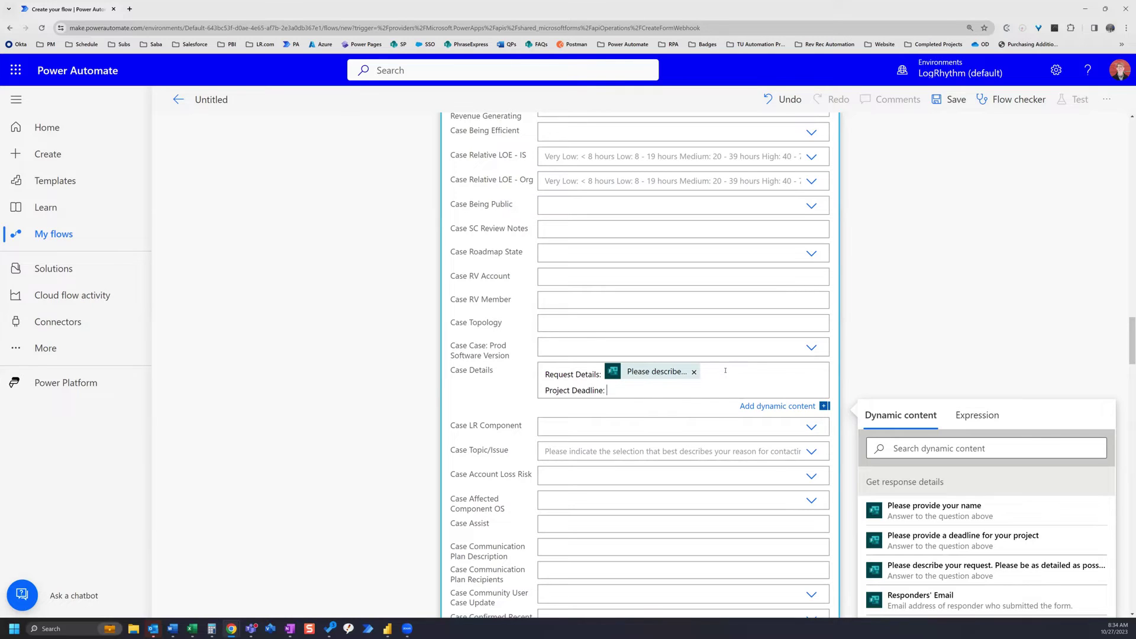
left_click(944, 538)
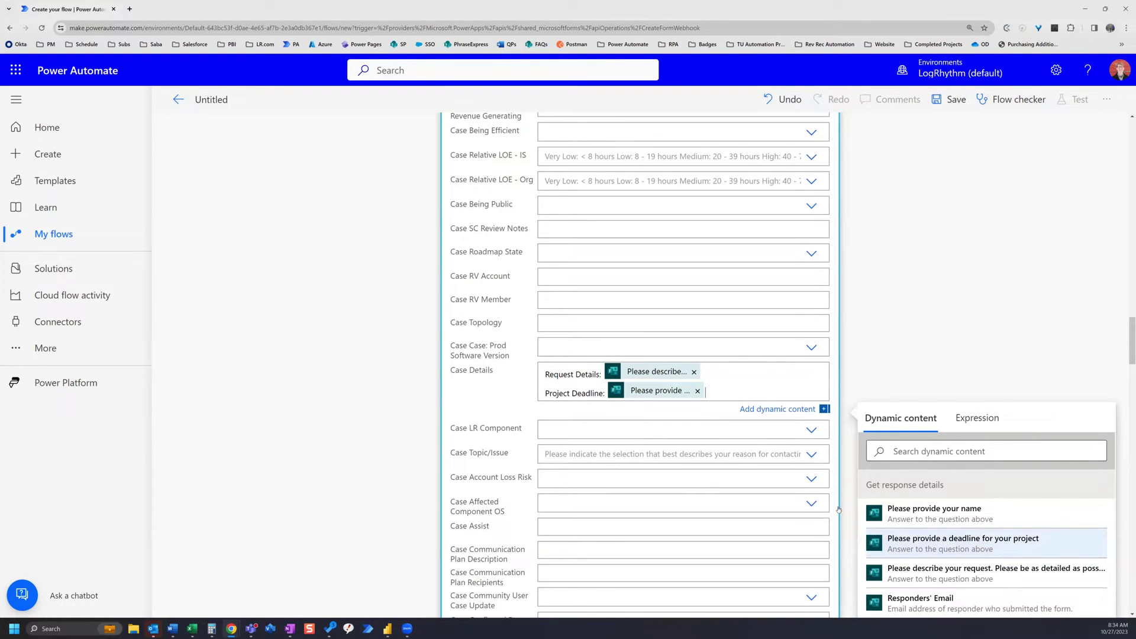
Step: Add 'Requester Email' and 'Requester Name:' lines with the responder's email and name answers
left_click(728, 393)
key("Return")
type("Requester")
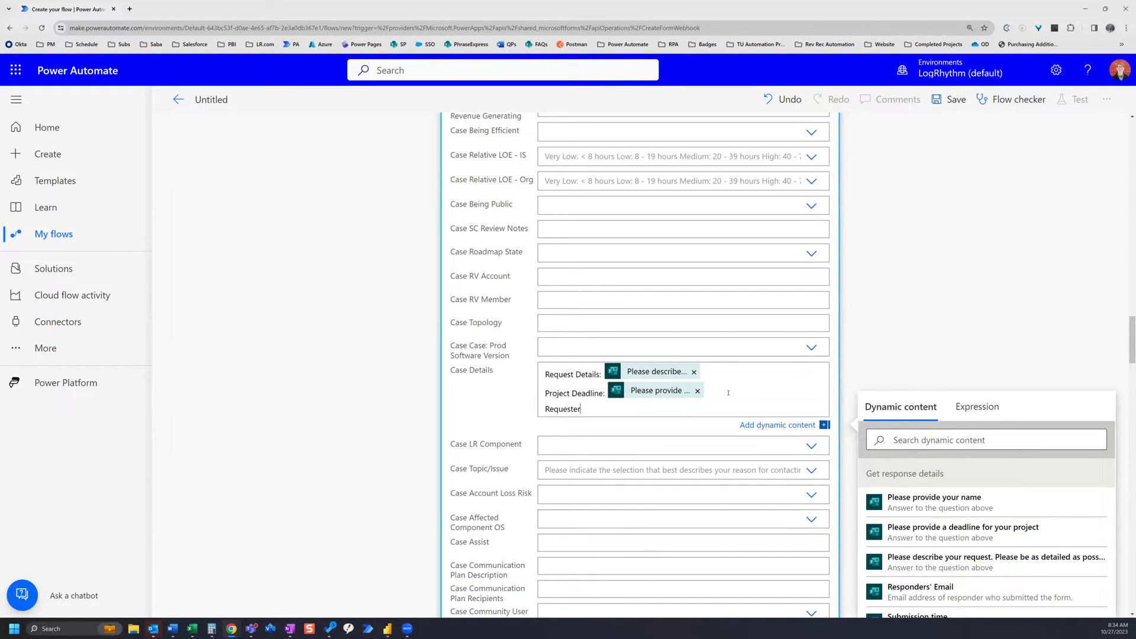
type(":")
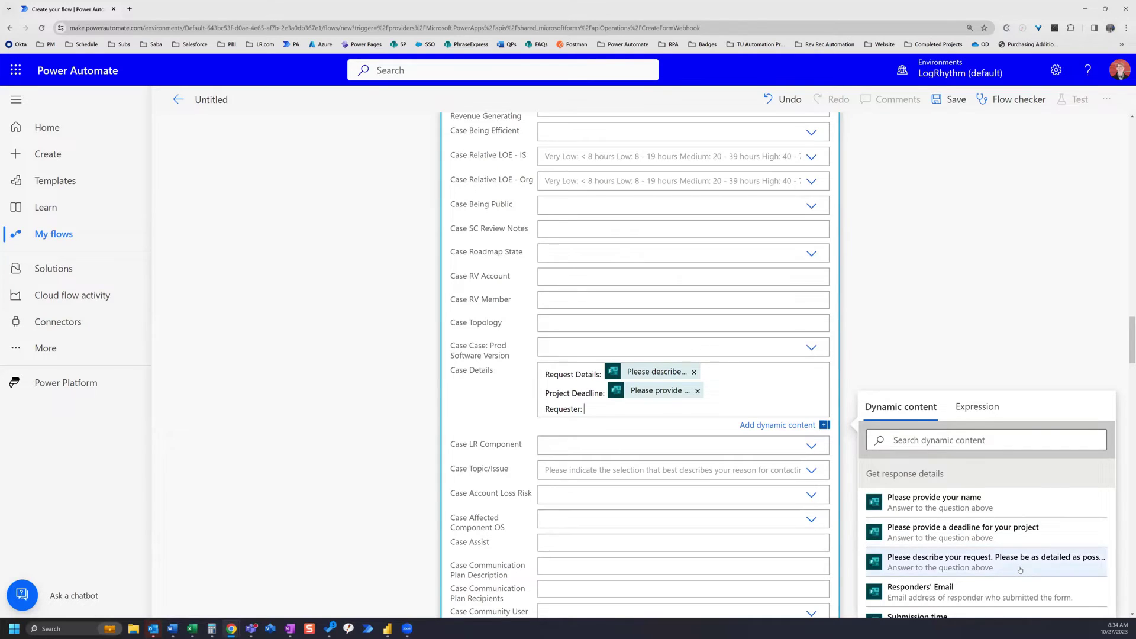
scroll(1005, 491, "down", 1)
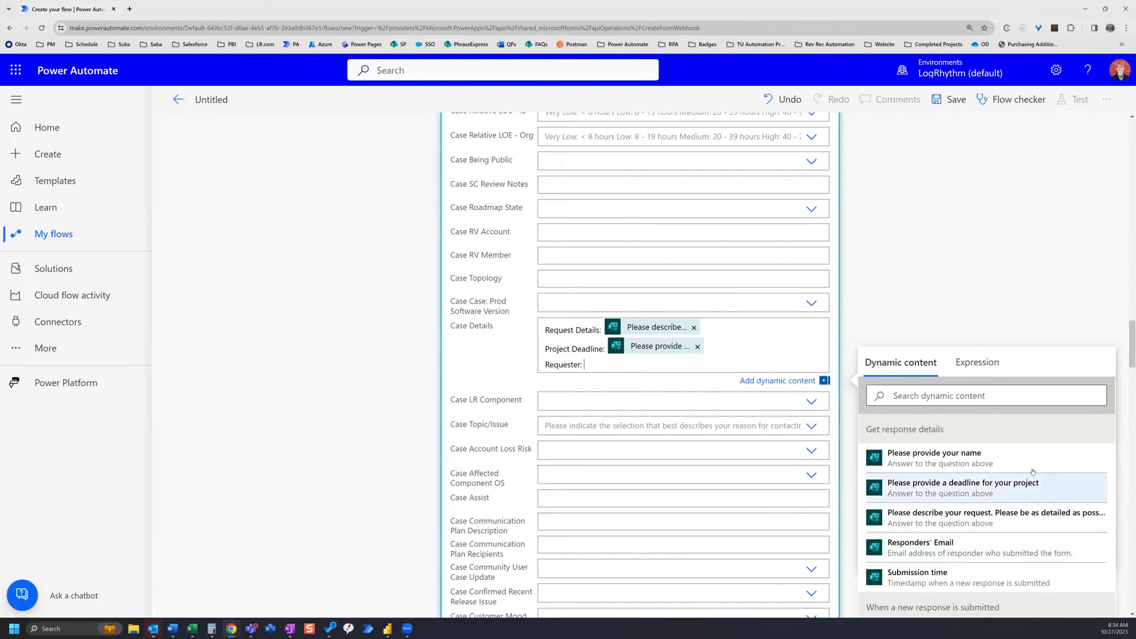
left_click(964, 549)
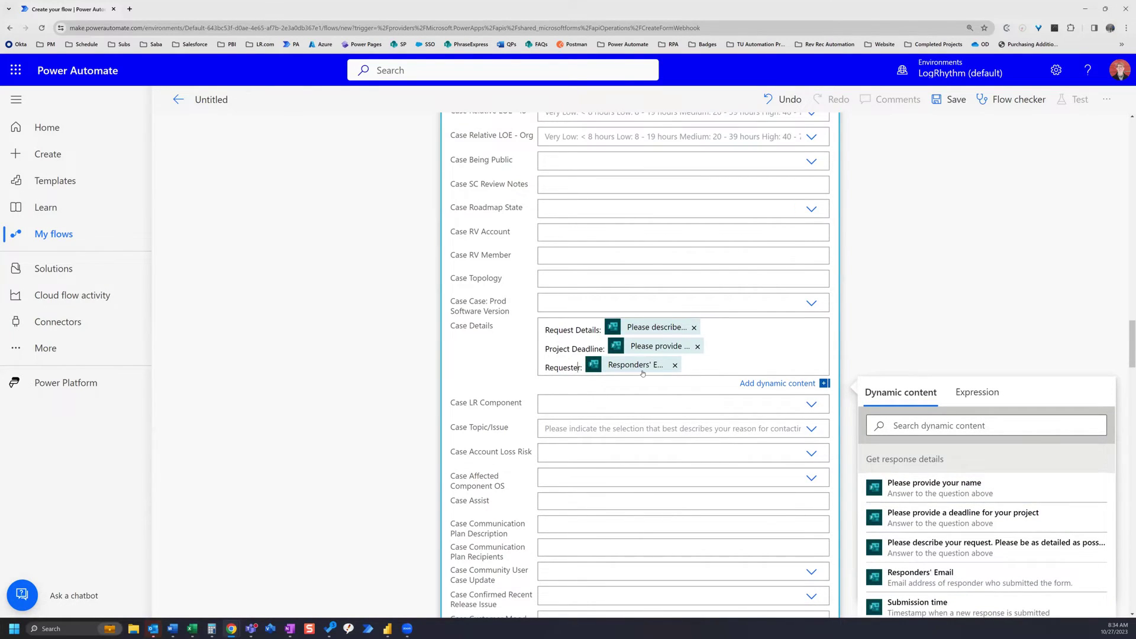
type("Email")
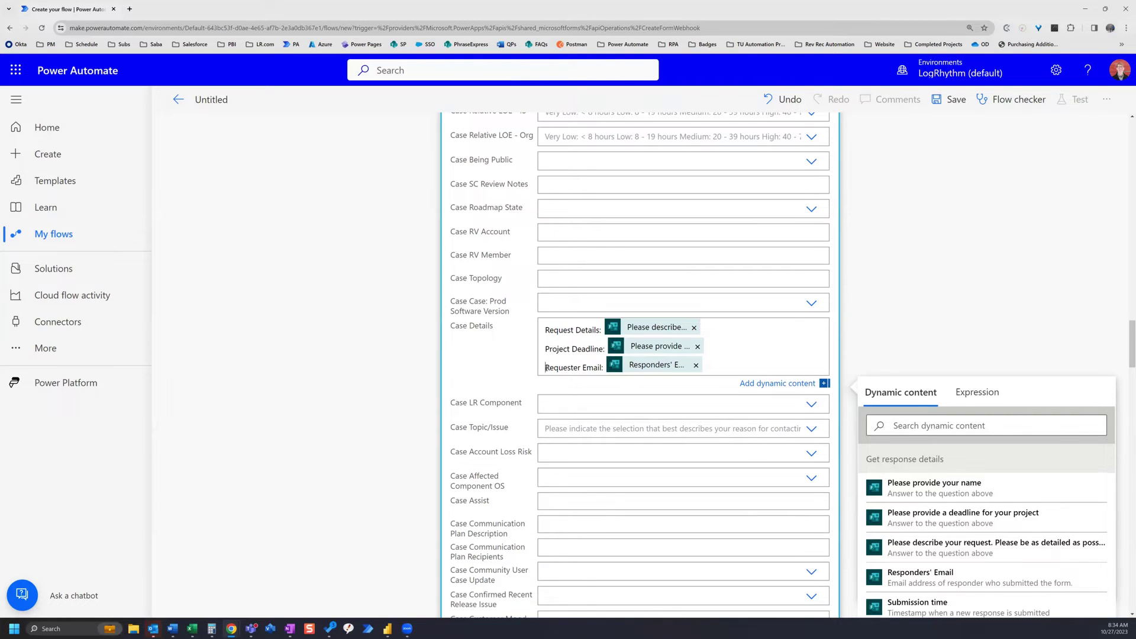
key("Return")
type("Reque")
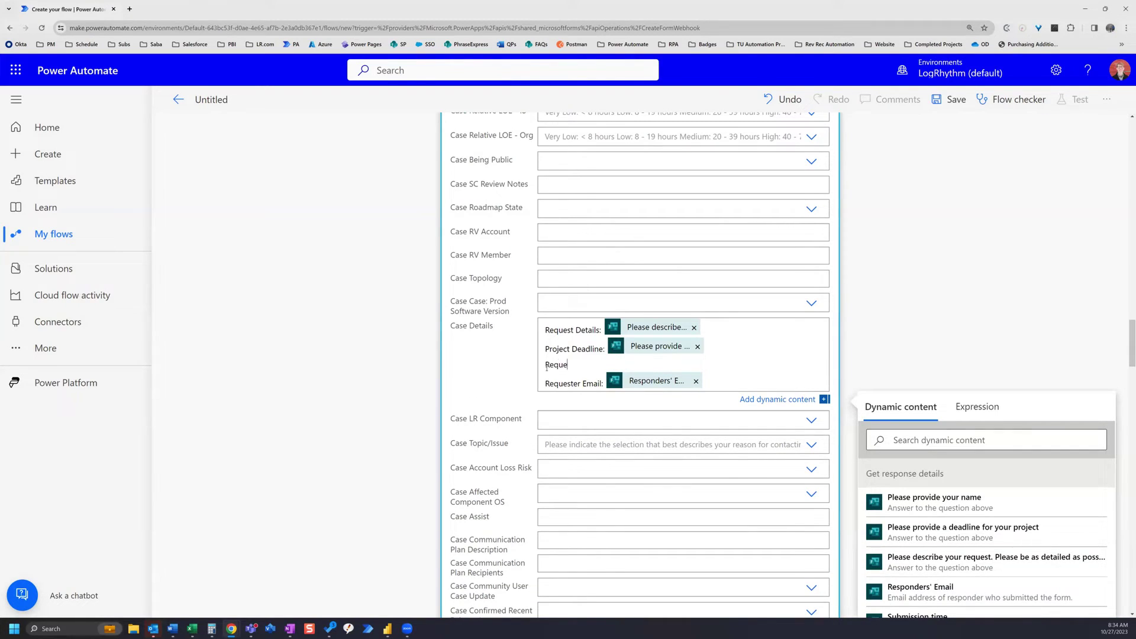
type("ster Name:")
left_click(969, 507)
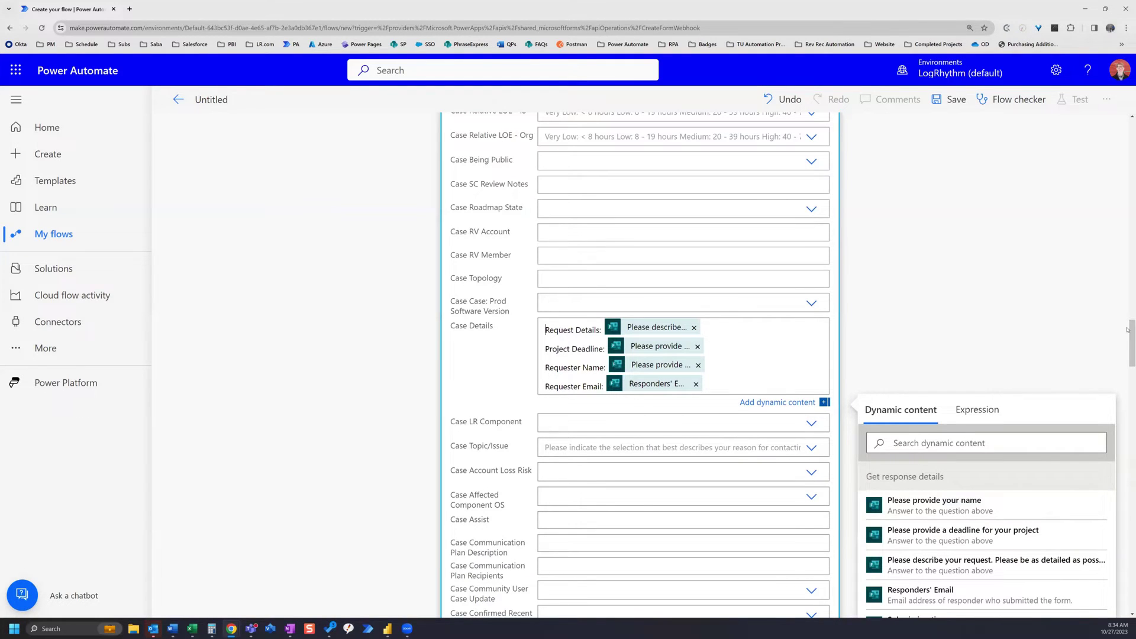
left_click_drag(1127, 329, 1119, 115)
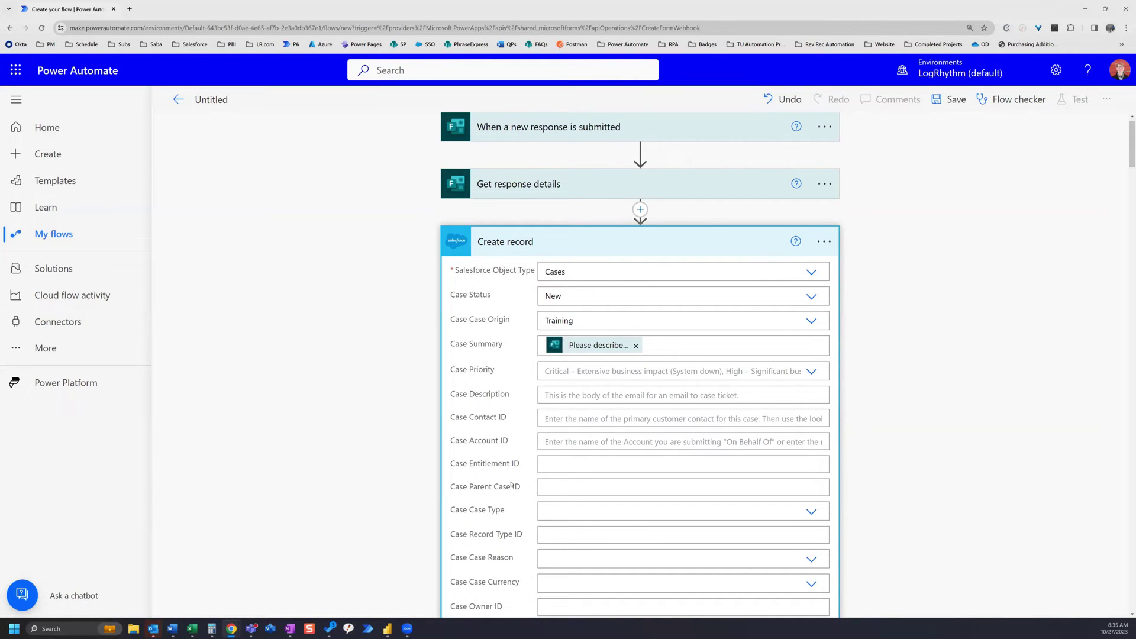
scroll(517, 544, "down", 2)
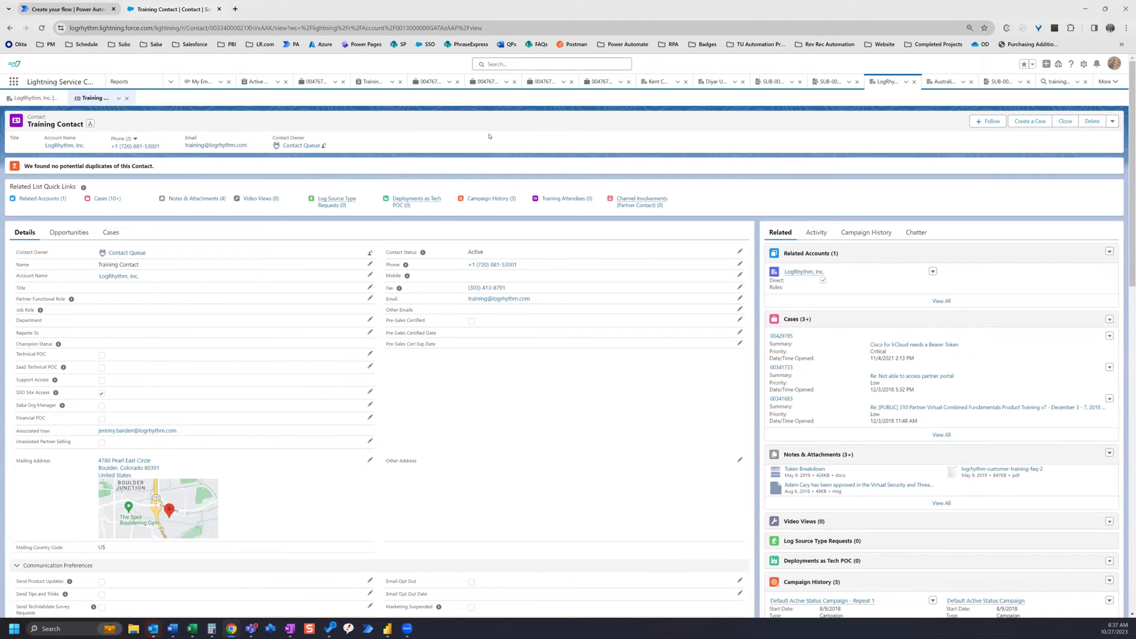
double_click(229, 28)
key("ctrl+c")
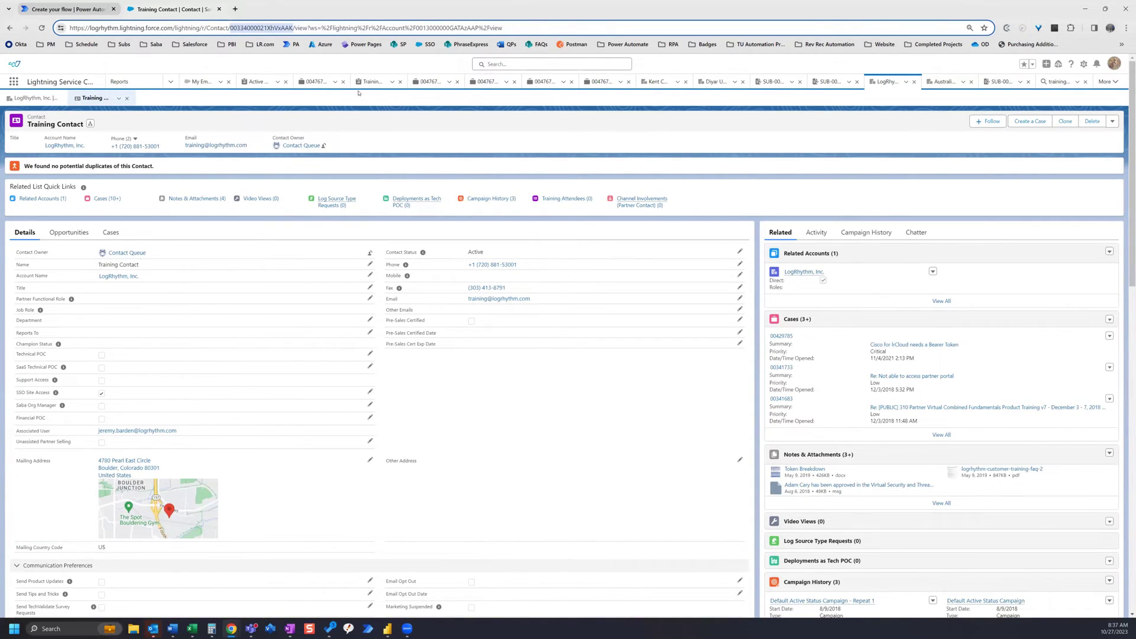
Step: Insert a new action before Create record and search Salesforce actions for 'get arecord'
left_click(66, 9)
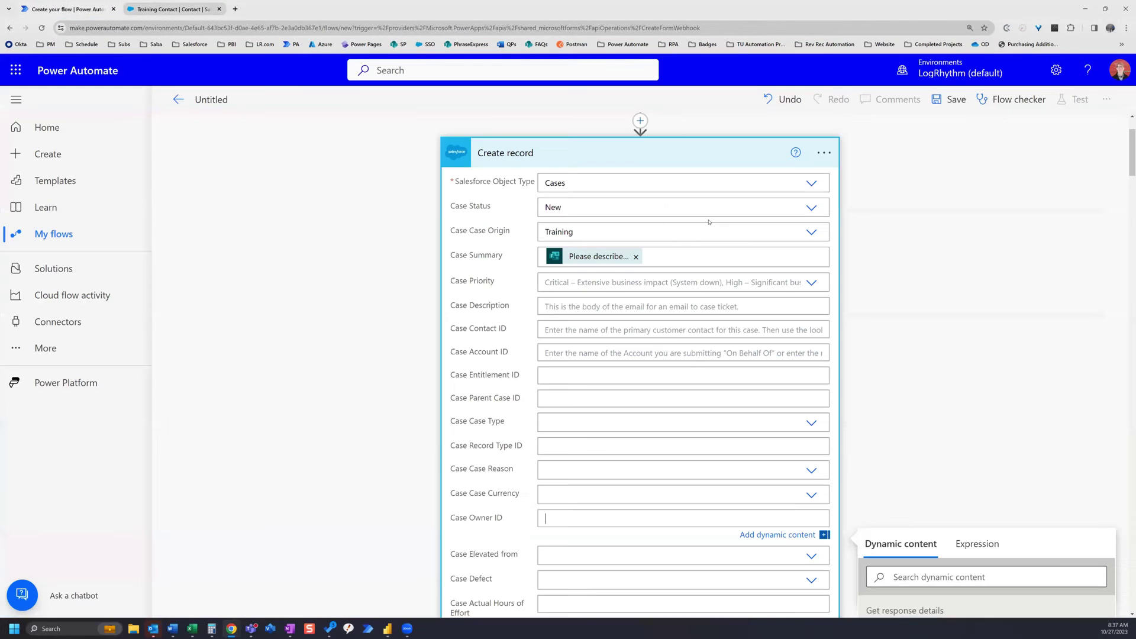
scroll(680, 235, "up", 2)
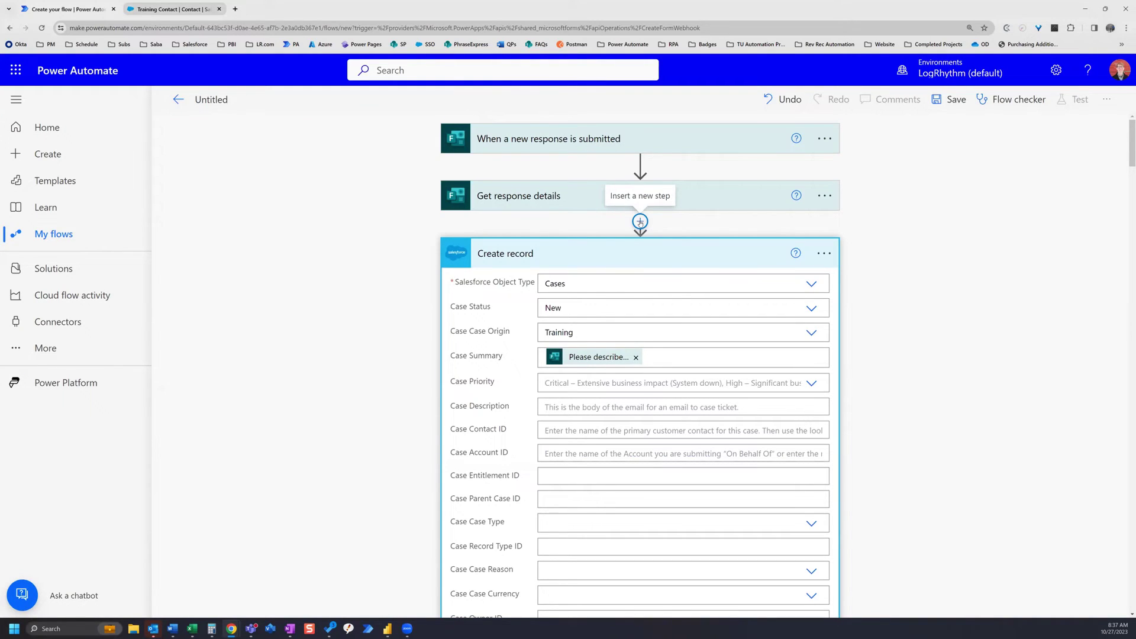
left_click(640, 223)
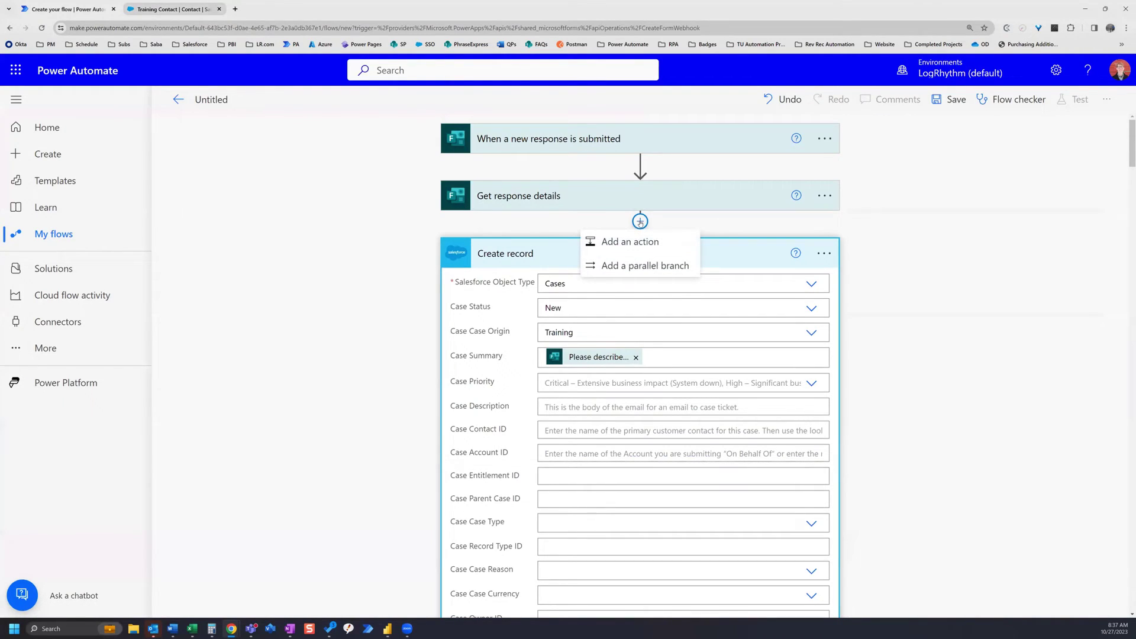
left_click(639, 240)
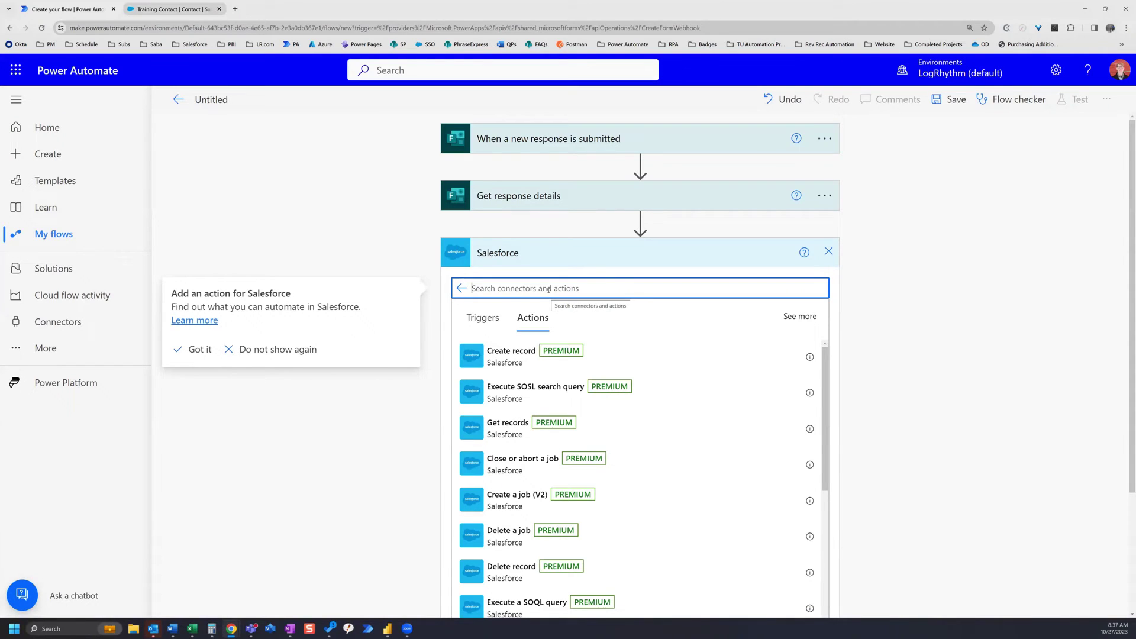
type("get a")
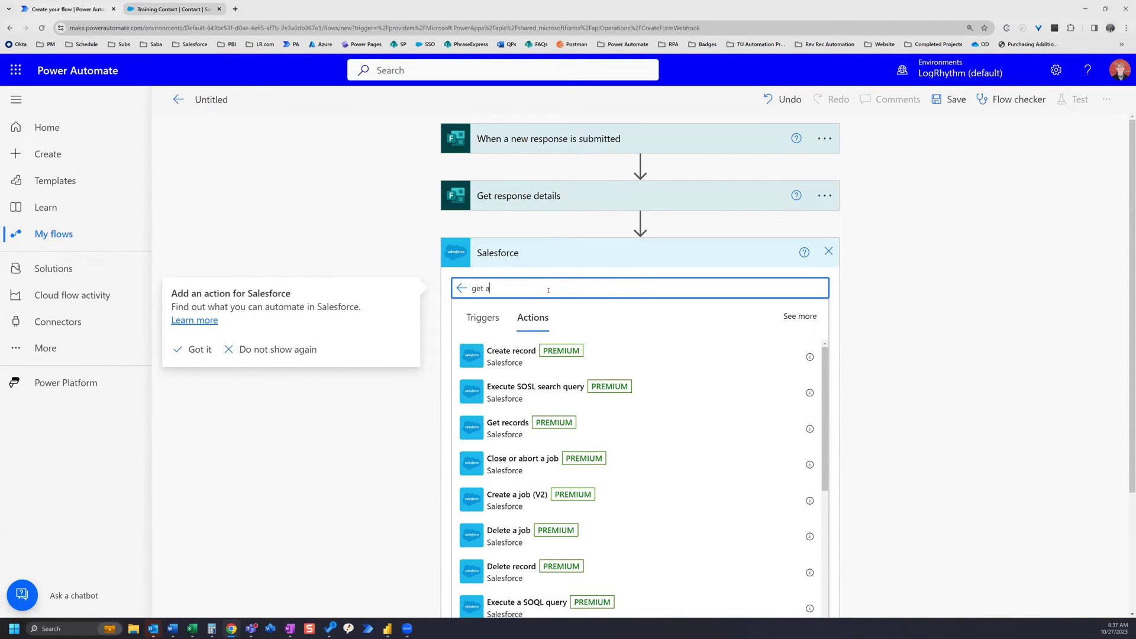
key("BackSpace")
type("record")
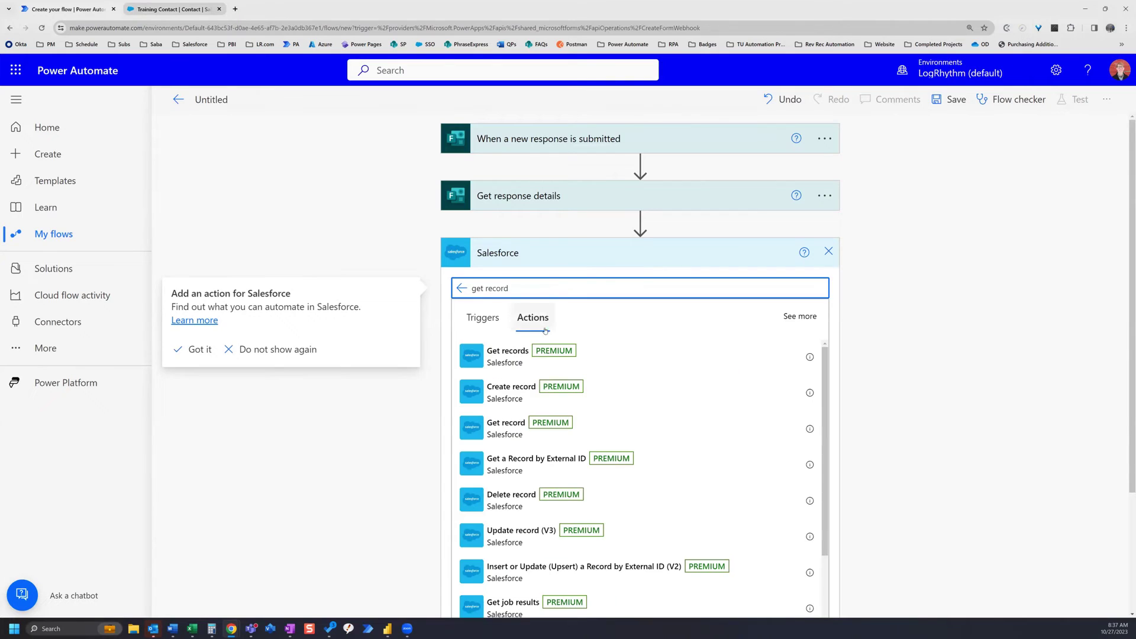
Step: Add a Salesforce Get record step for Contacts, pasting the contact's record Id
left_click(562, 418)
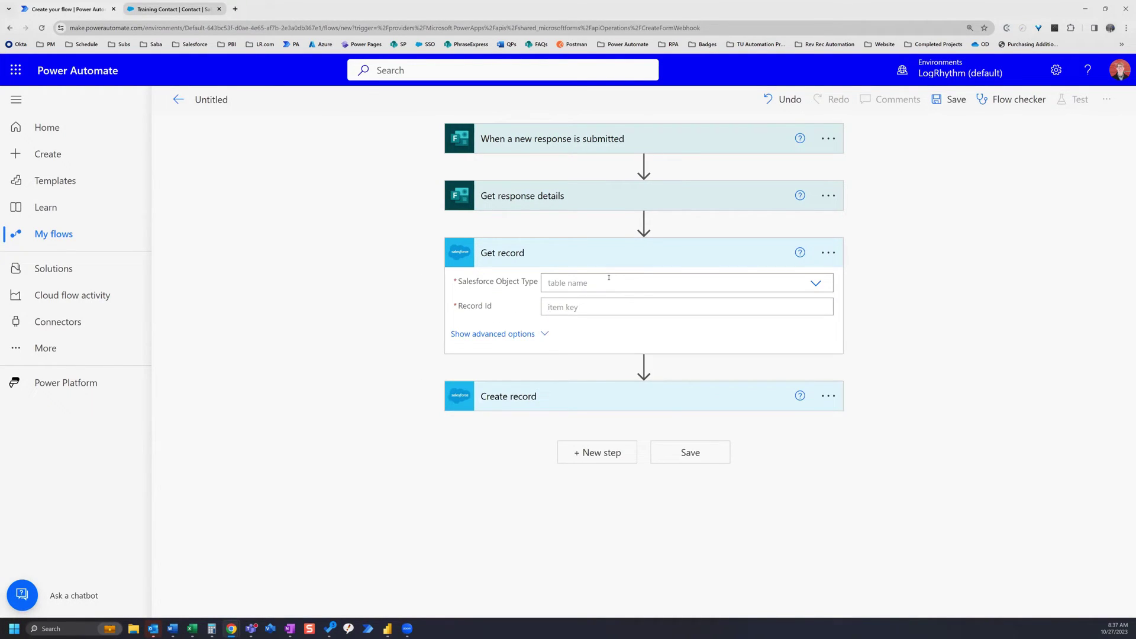
left_click(608, 280)
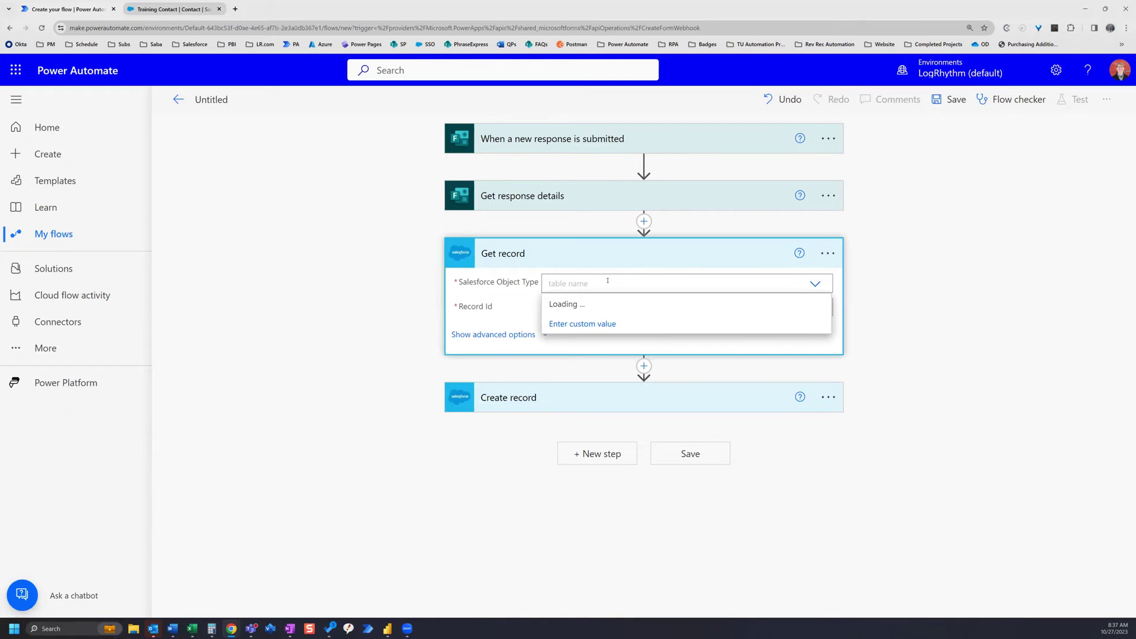
type("contacts")
left_click(579, 307)
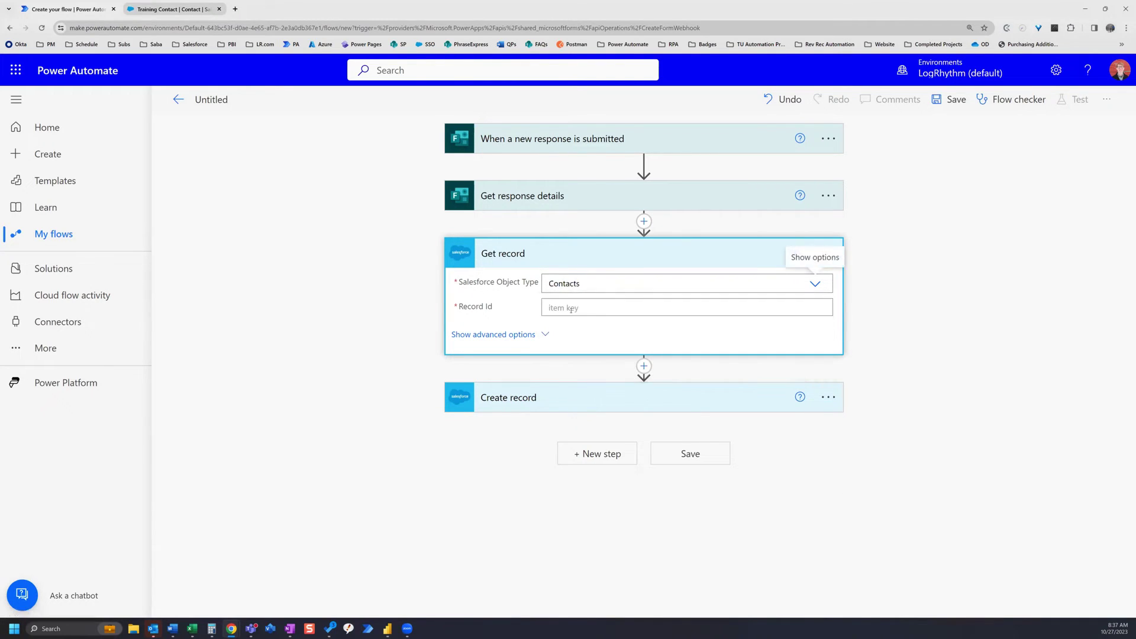
left_click(571, 309)
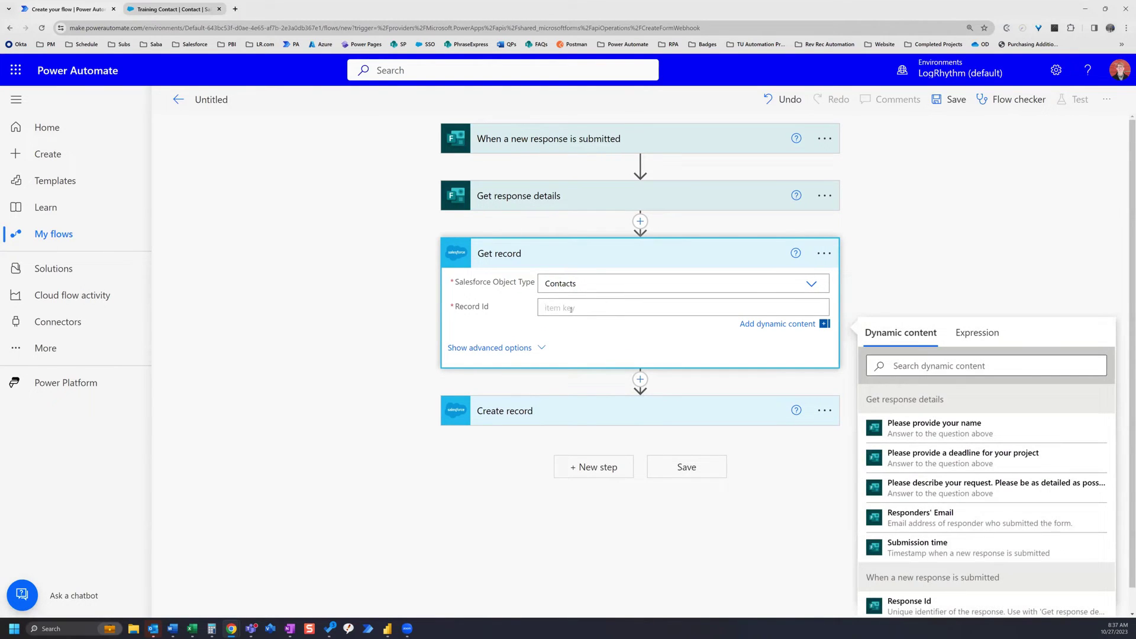
key("ctrl+v")
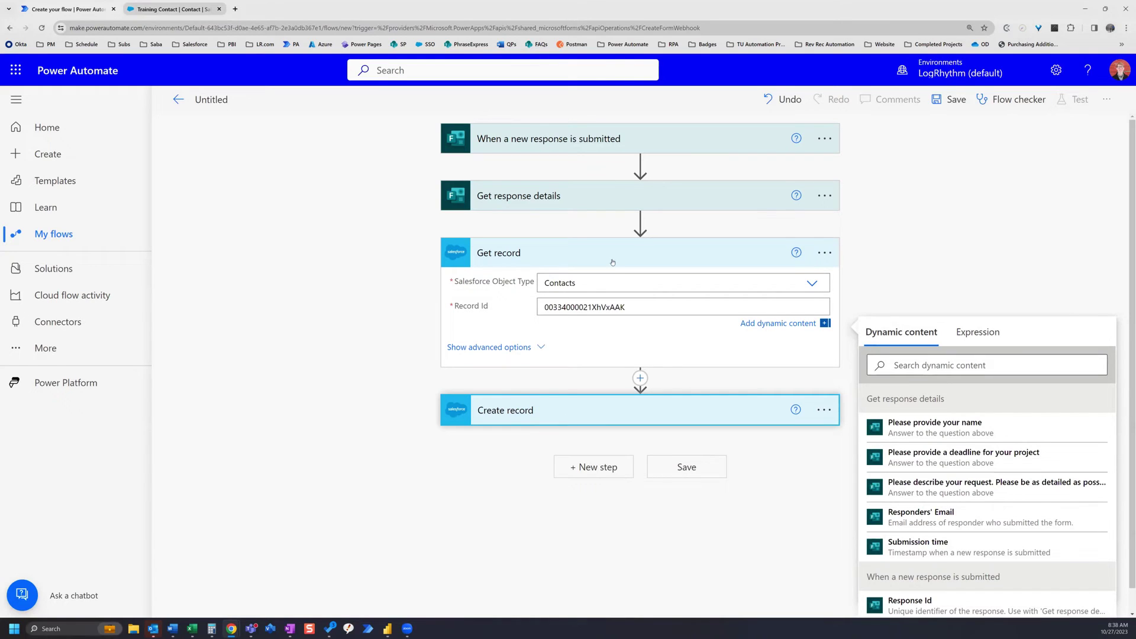
Step: Set the case's Case Owner ID to the Get record step's Contact Owner ID
left_click(619, 410)
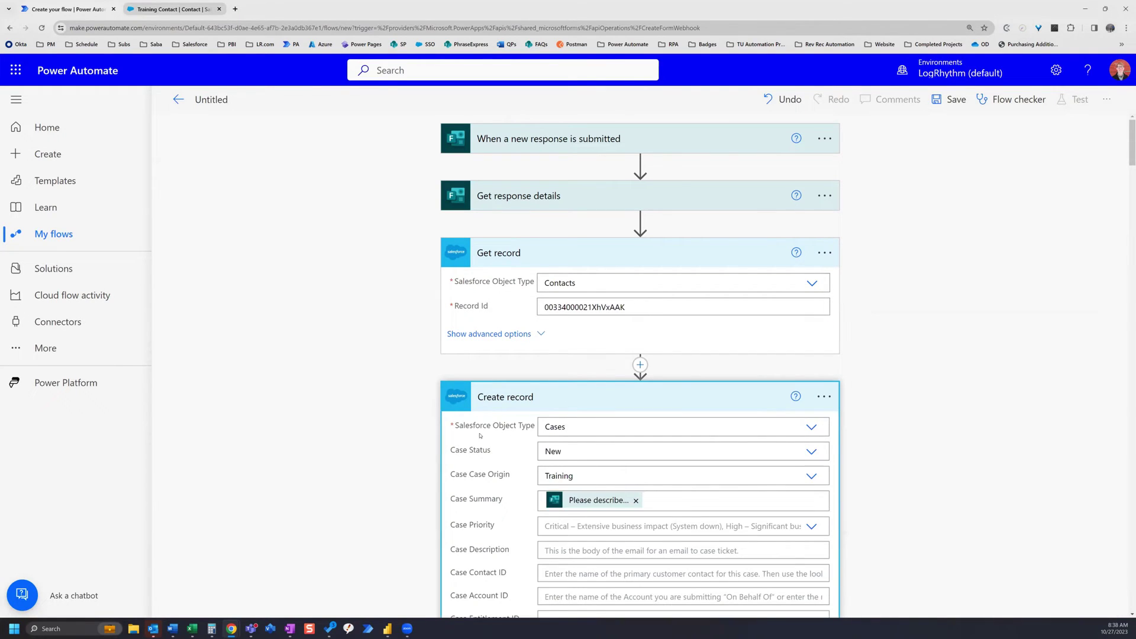
scroll(496, 526, "down", 3)
scroll(524, 545, "down", 3)
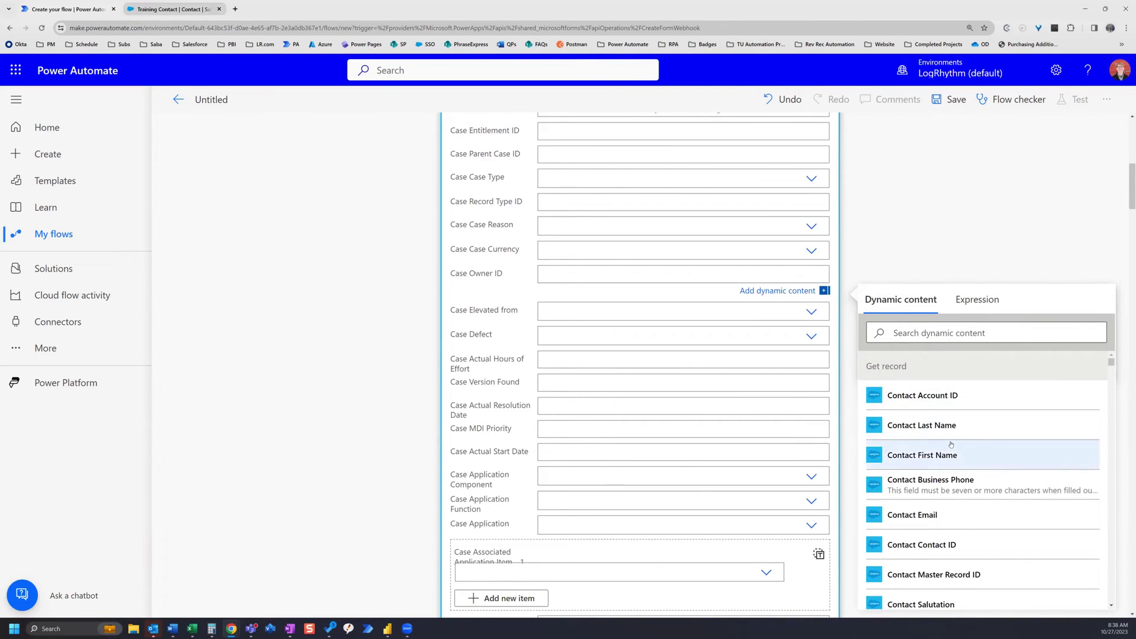
left_click(940, 335)
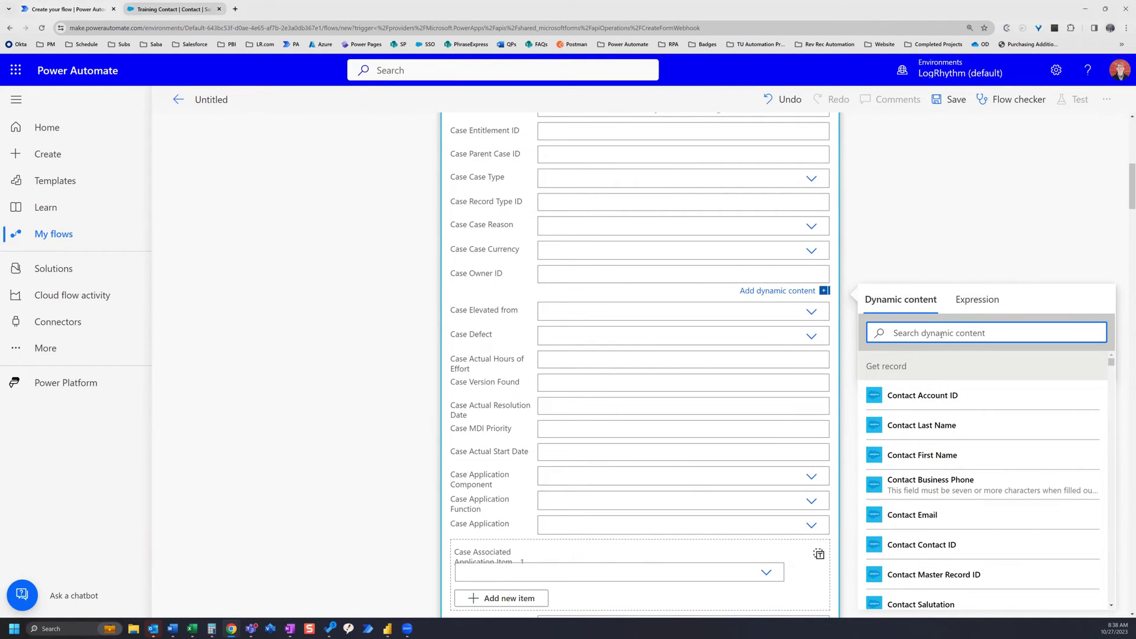
type("owner")
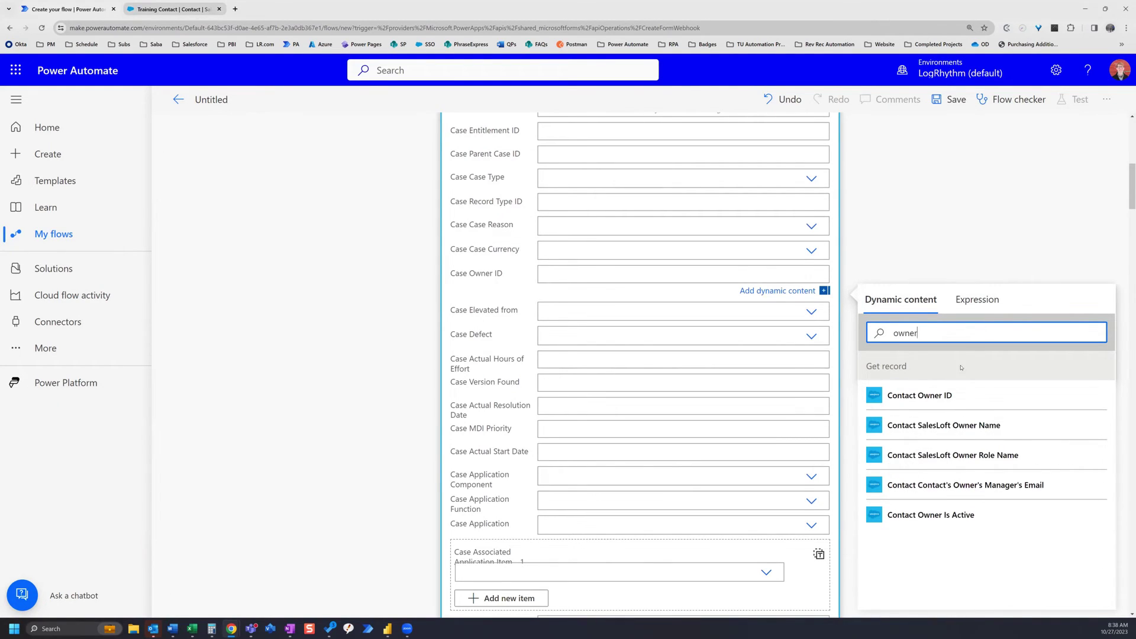
left_click(914, 402)
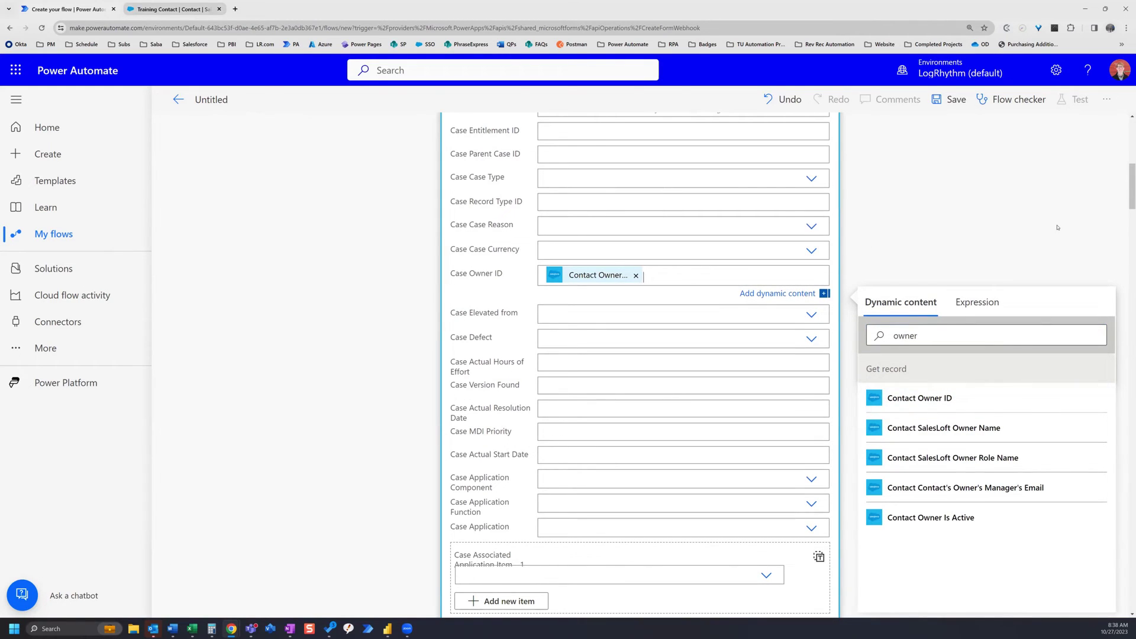
scroll(1075, 231, "up", 3)
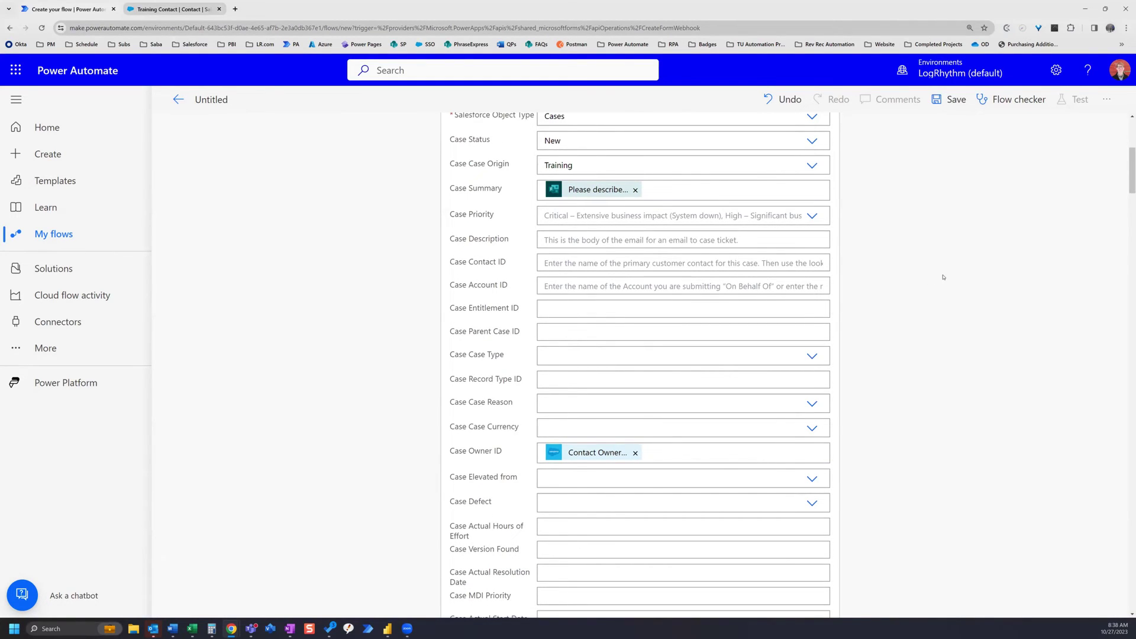
scroll(911, 269, "up", 5)
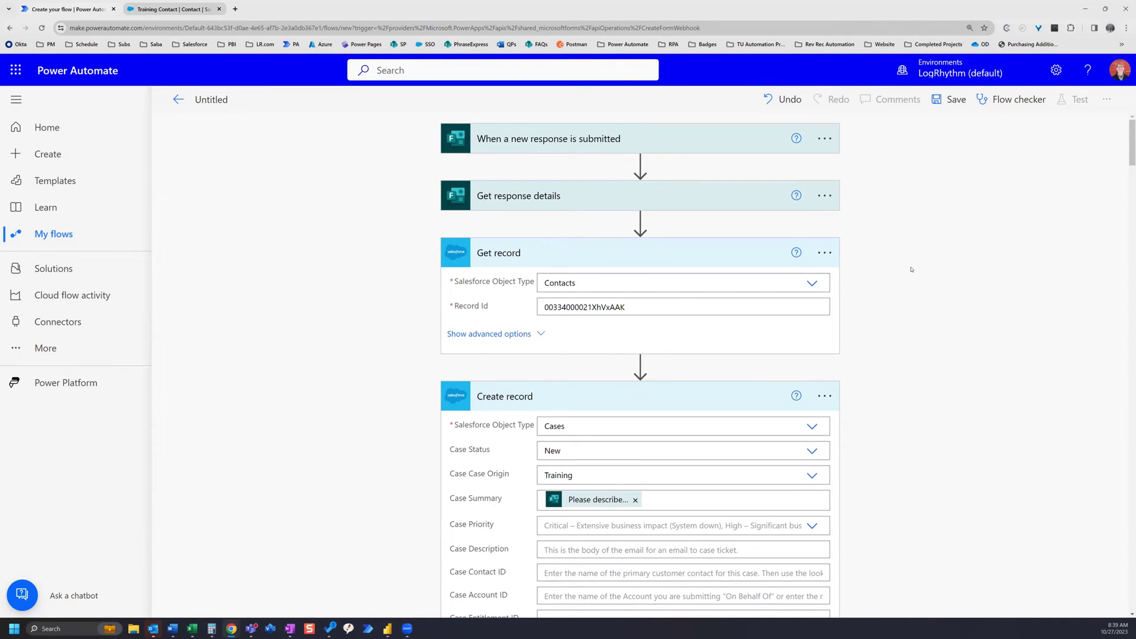
Step: Save the flow, start a manual test run, and go to Microsoft Forms via the app launcher
left_click(954, 100)
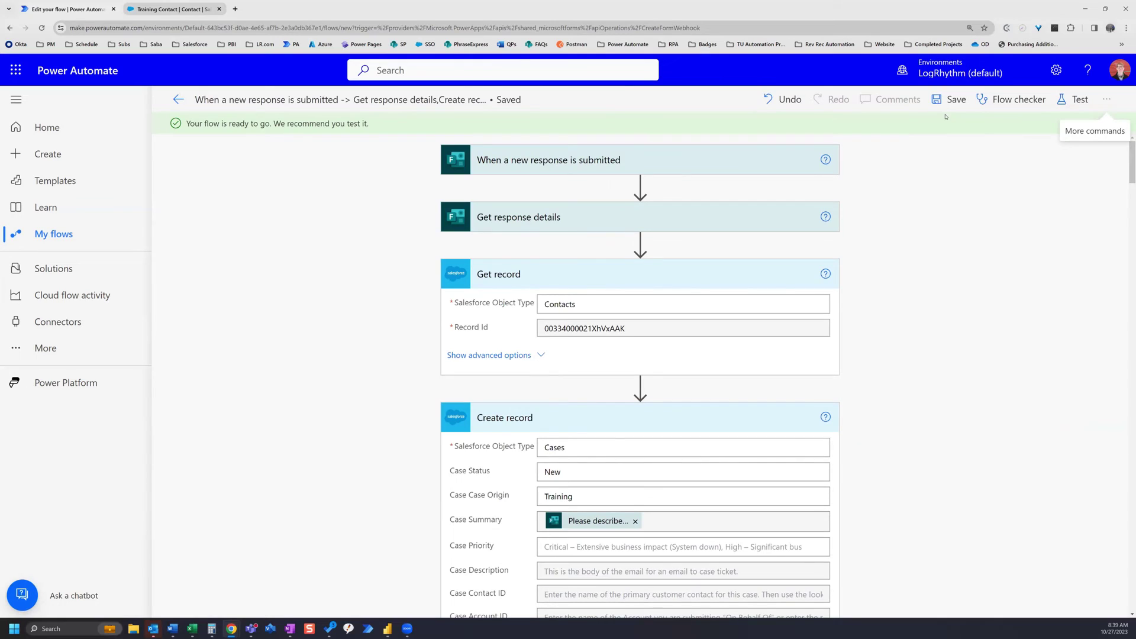
left_click(1076, 102)
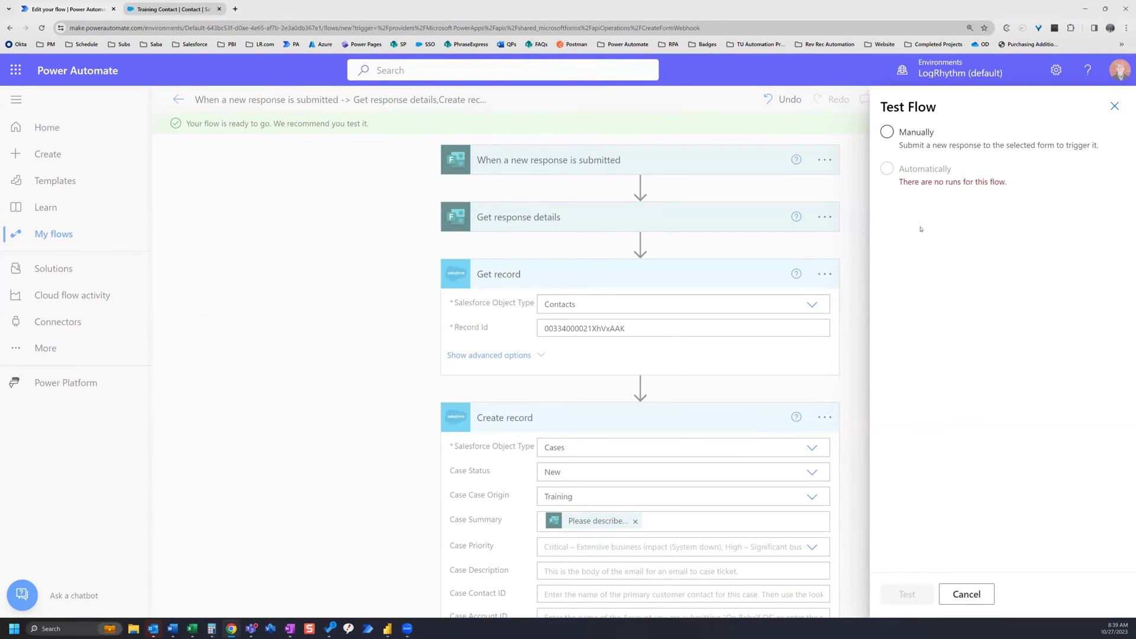
left_click(887, 132)
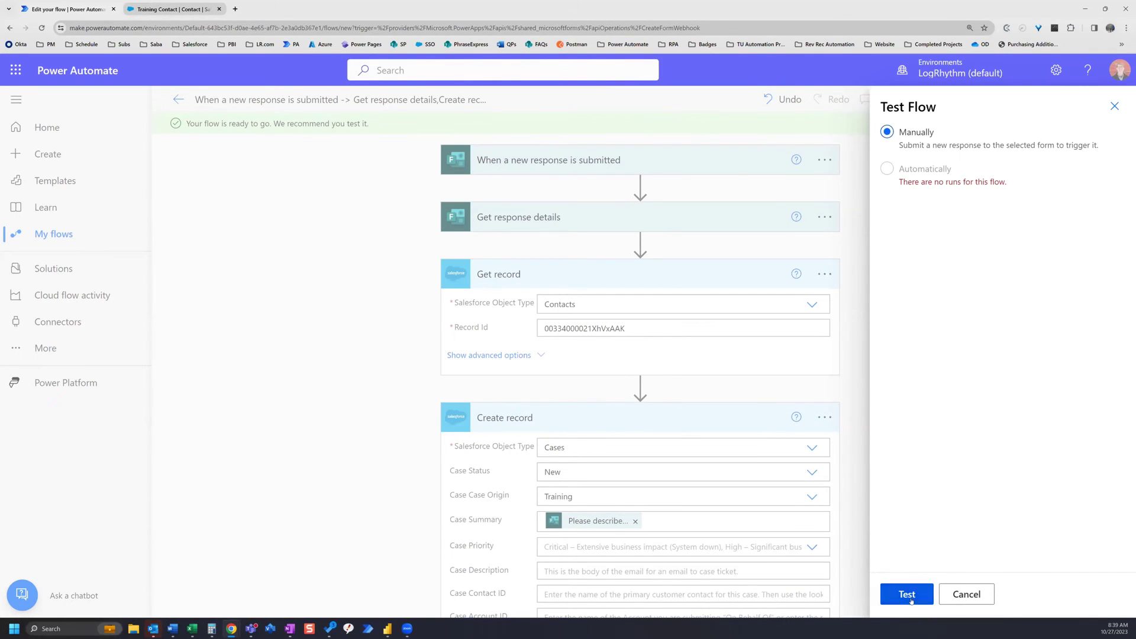
left_click(911, 599)
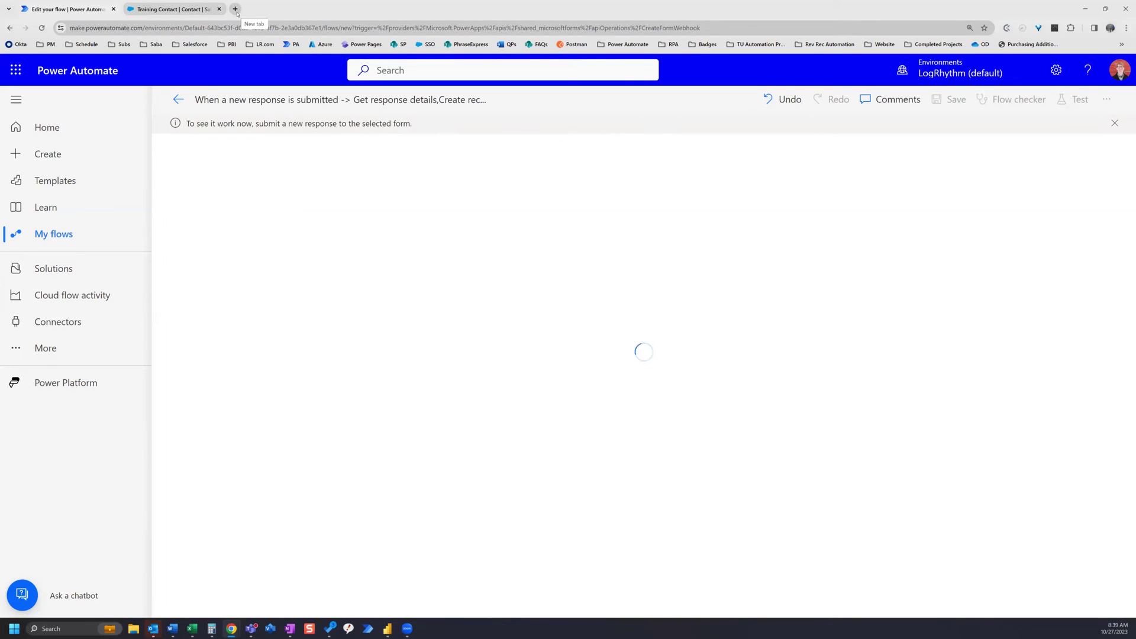
left_click(15, 70)
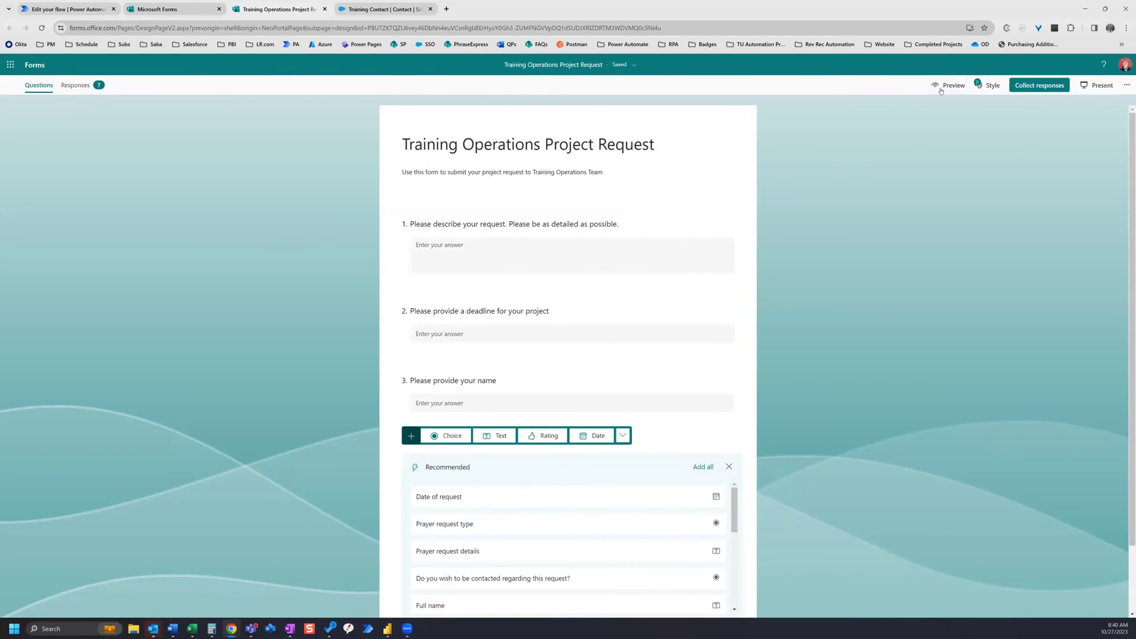
Step: Submit a preview response: 'I need this project', deadline 10/28/23, and a requester name
left_click(948, 85)
left_click(511, 242)
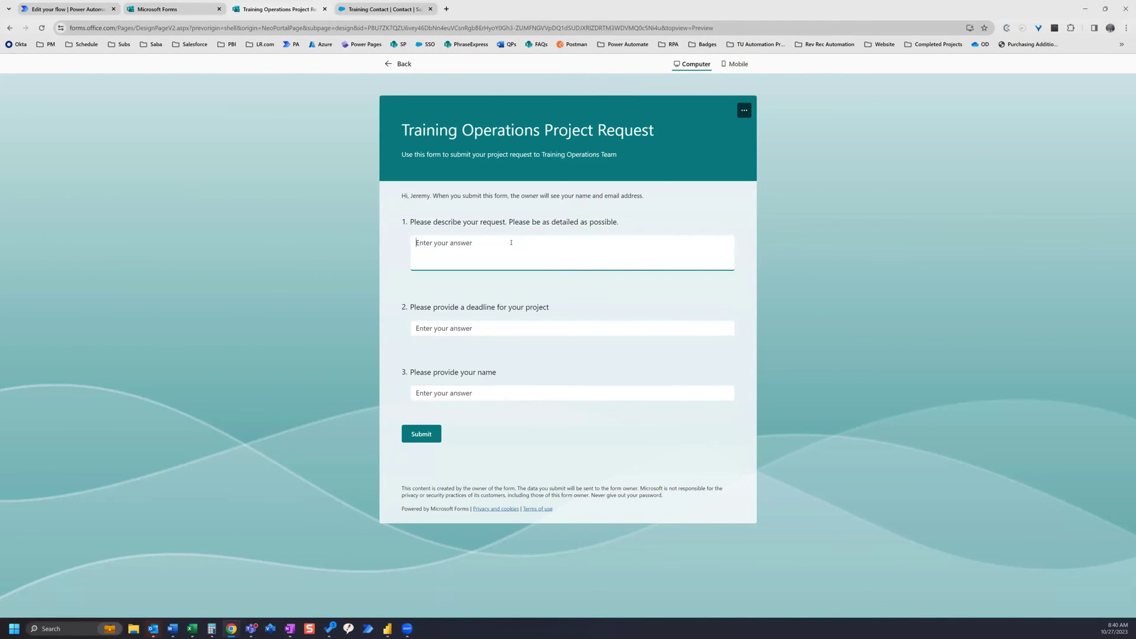
type("I need this project")
left_click(467, 332)
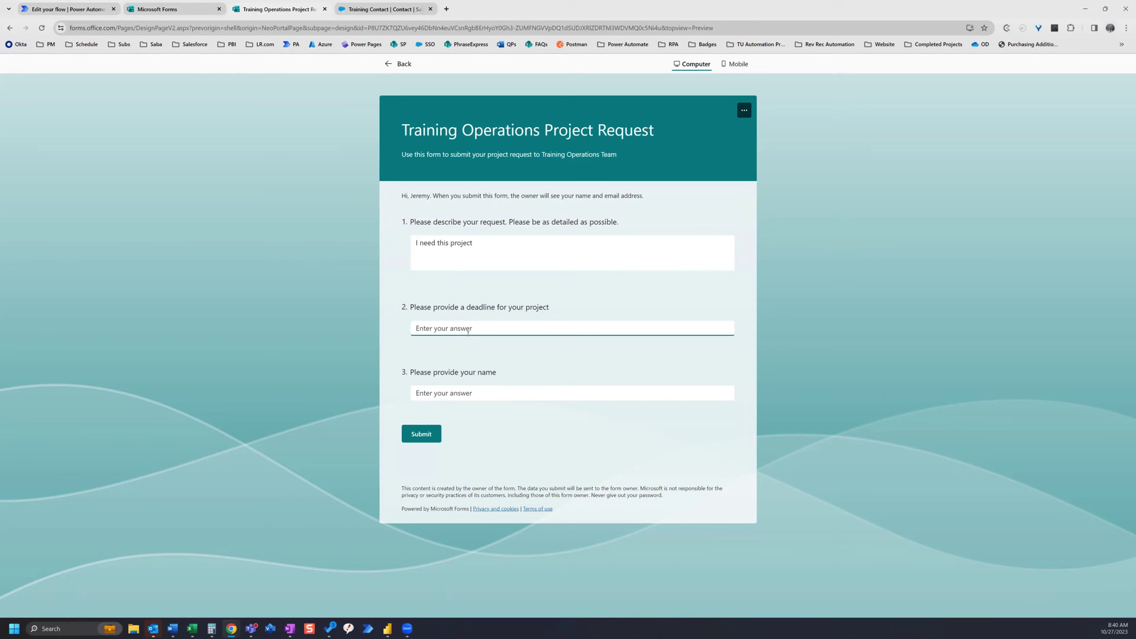
type("10/28/23")
left_click(491, 394)
type("Jeremy")
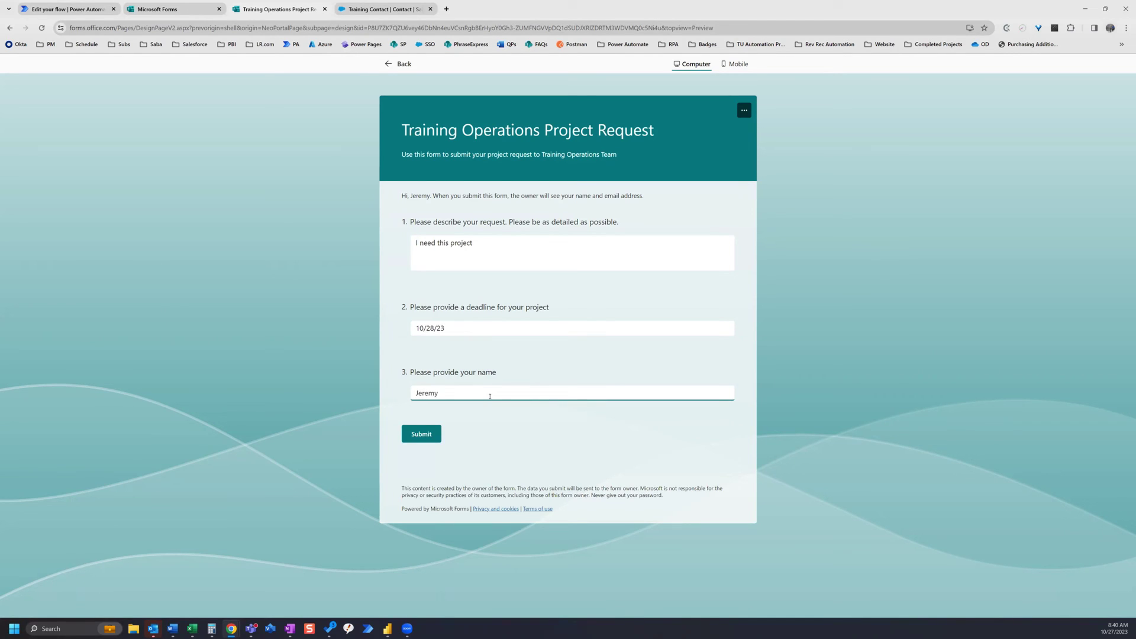
left_click(435, 438)
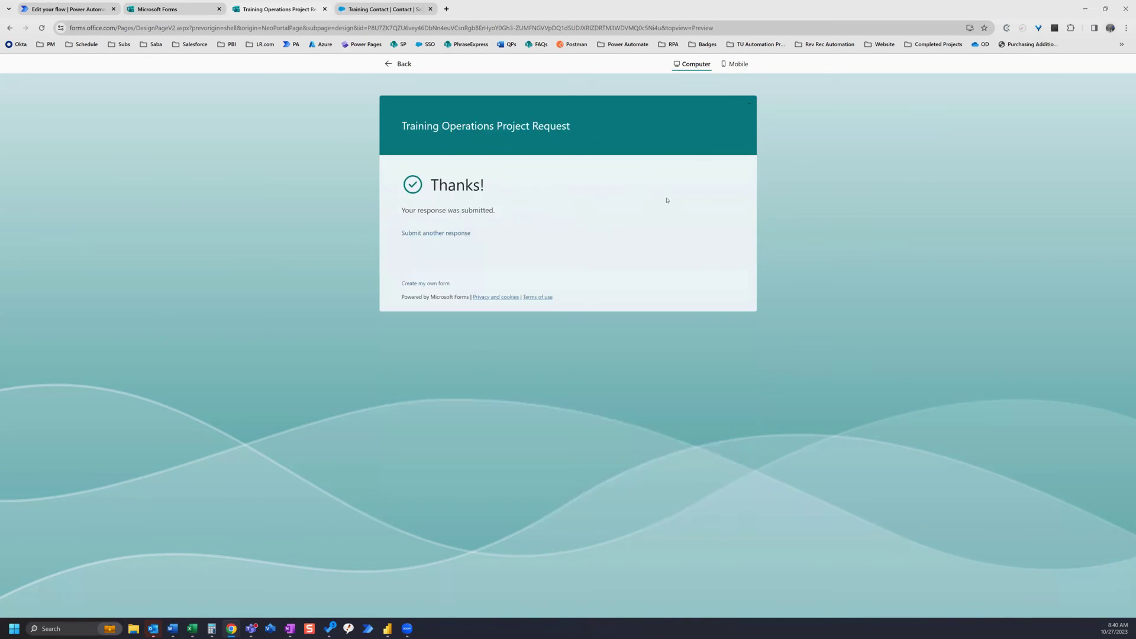
left_click(51, 7)
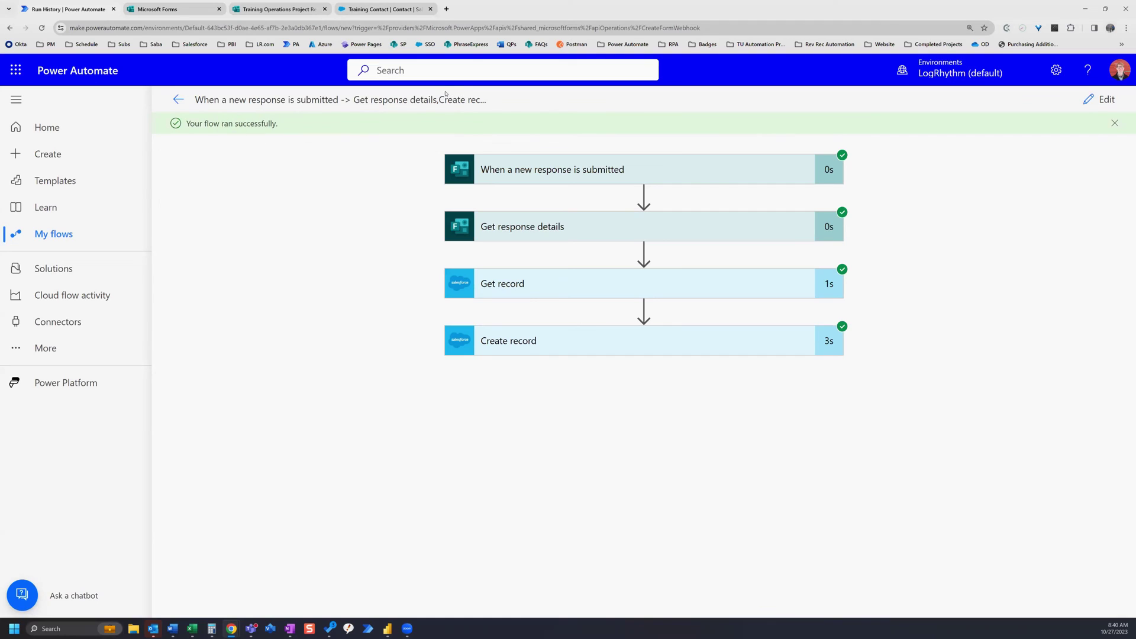
Step: Open the Salesforce case "I need this project" created by the successful test run
left_click(402, 10)
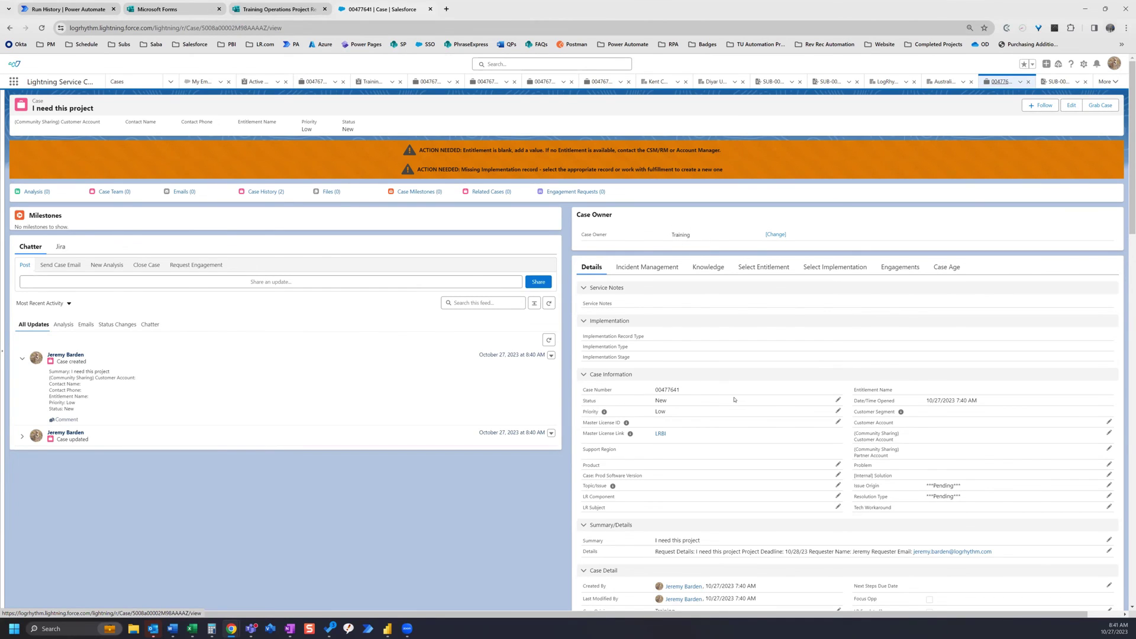
scroll(736, 401, "down", 2)
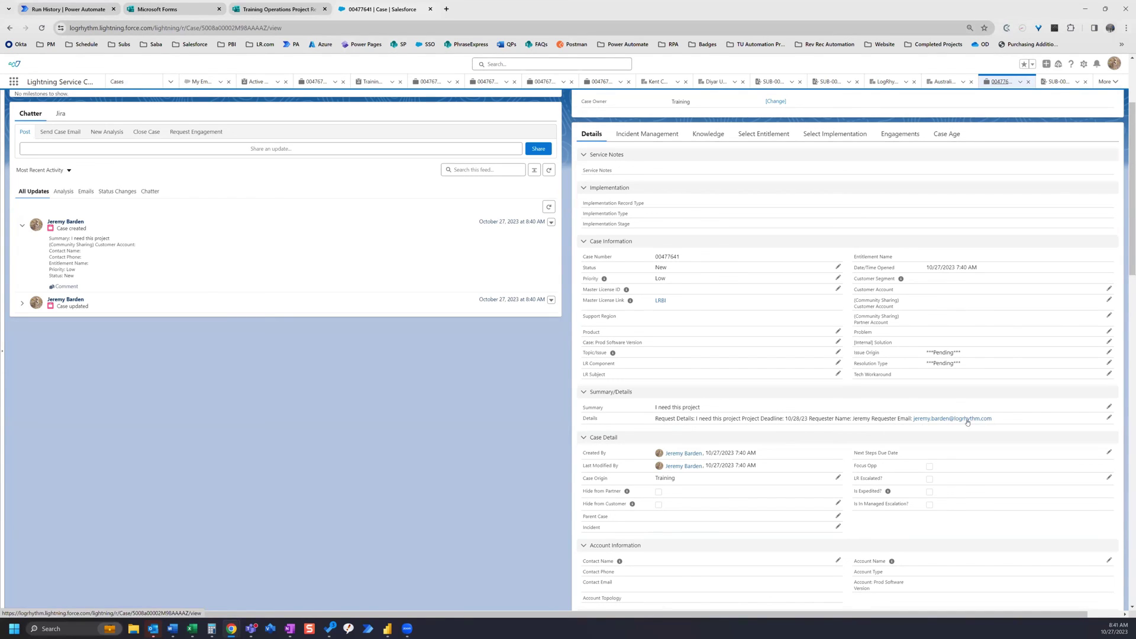
scroll(720, 377, "up", 3)
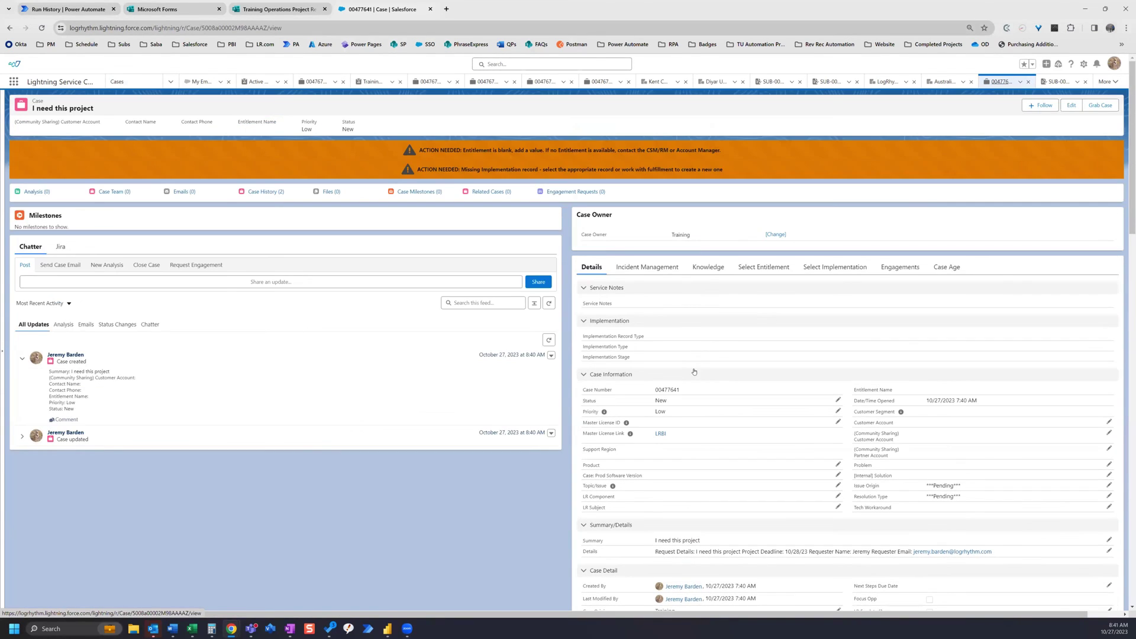